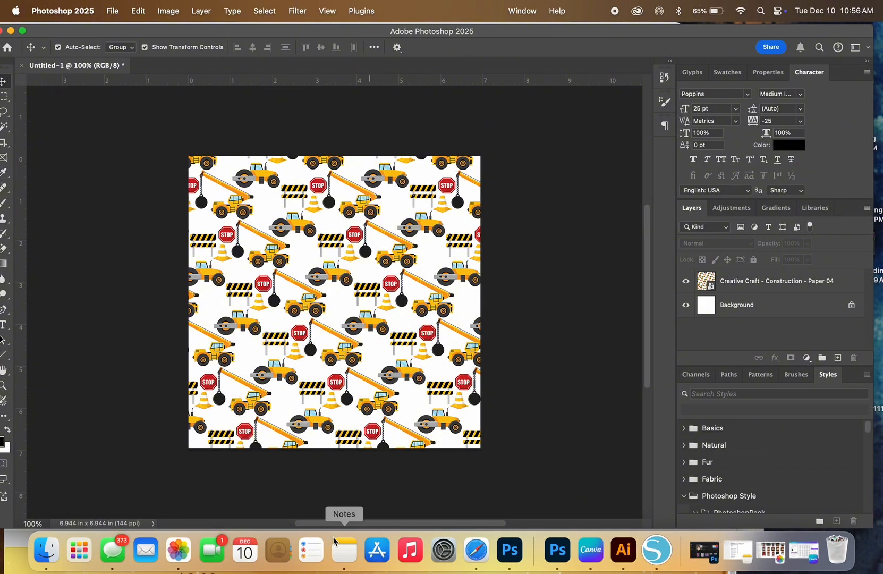
# Step: Switch to Safari and examine the Construction Digital Papers Scrapbooking product page on Creative Fabrica
pyautogui.click(477, 551)
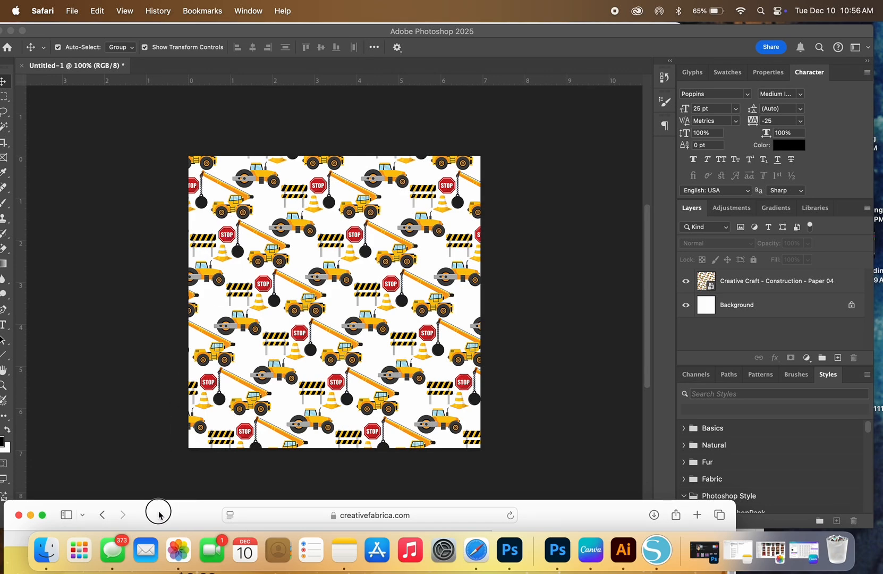
pyautogui.moveTo(158, 508); pyautogui.dragTo(173, 60)
pyautogui.click(58, 65)
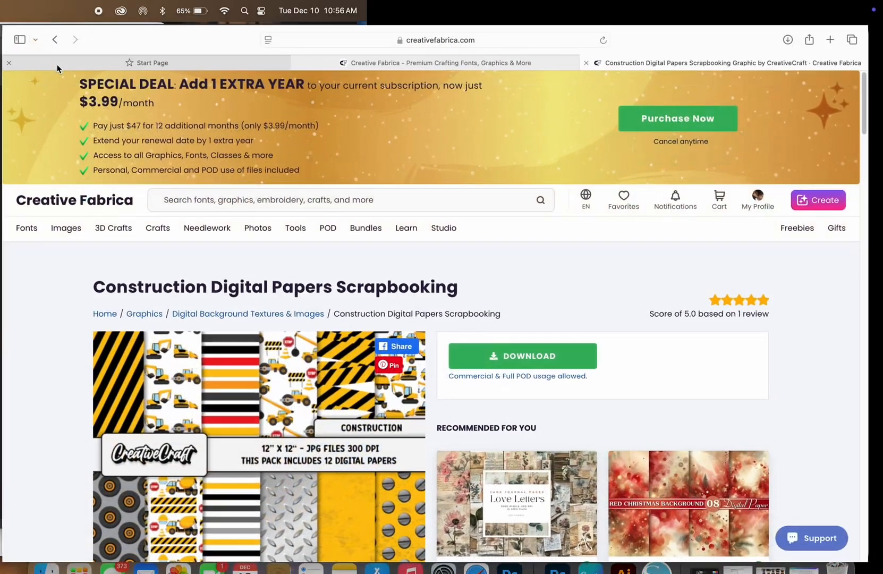
pyautogui.scroll(-4, 445, 361)
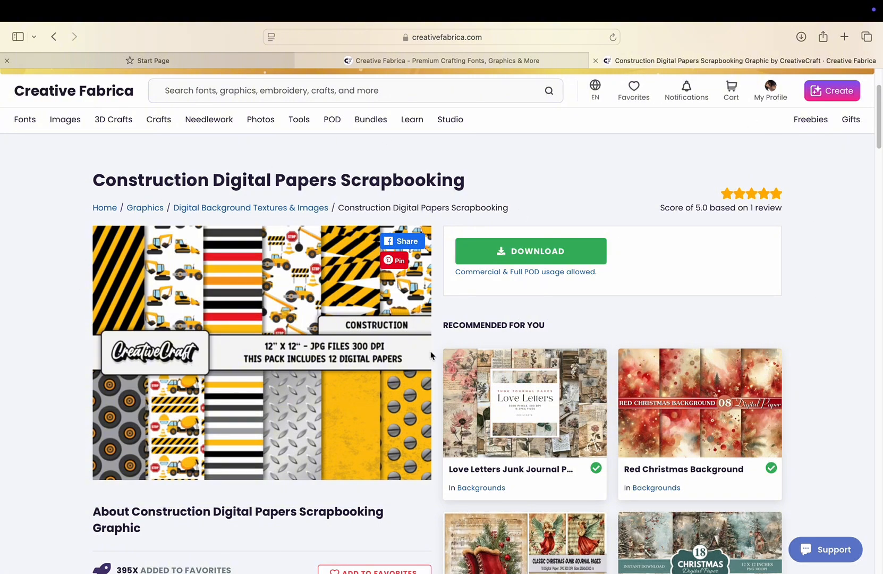
pyautogui.click(39, 36)
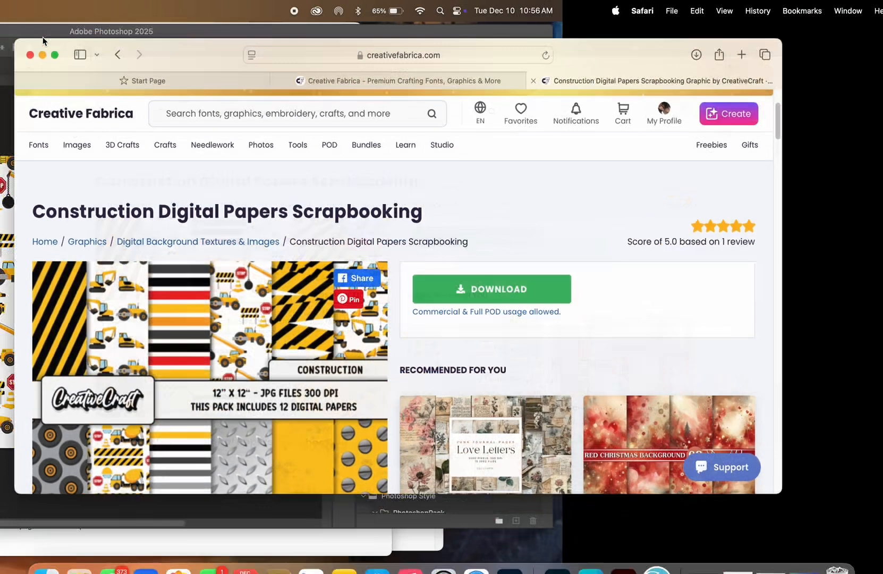
pyautogui.click(47, 66)
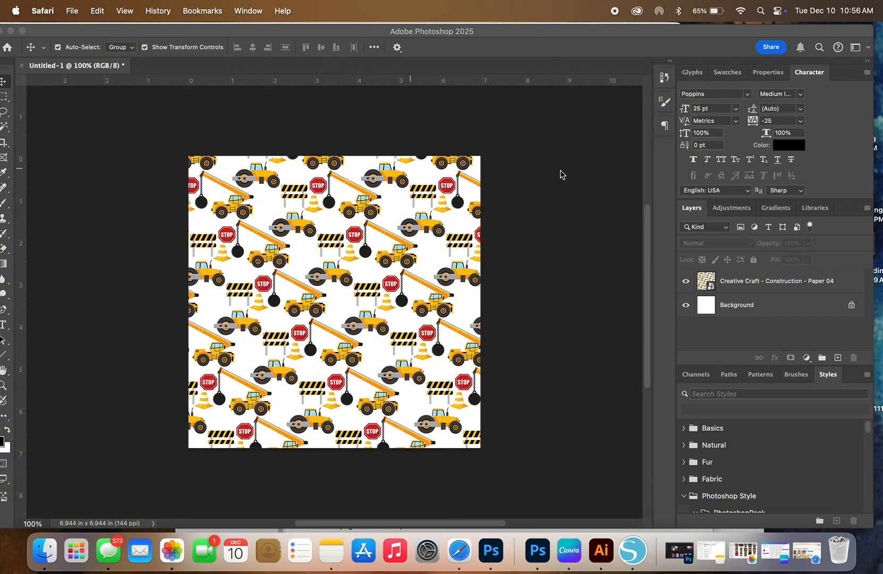
# Step: Switch back to Photoshop and define the Creative Craft - Construction - Paper 04 artwork as a pattern with its default name
pyautogui.click(64, 12)
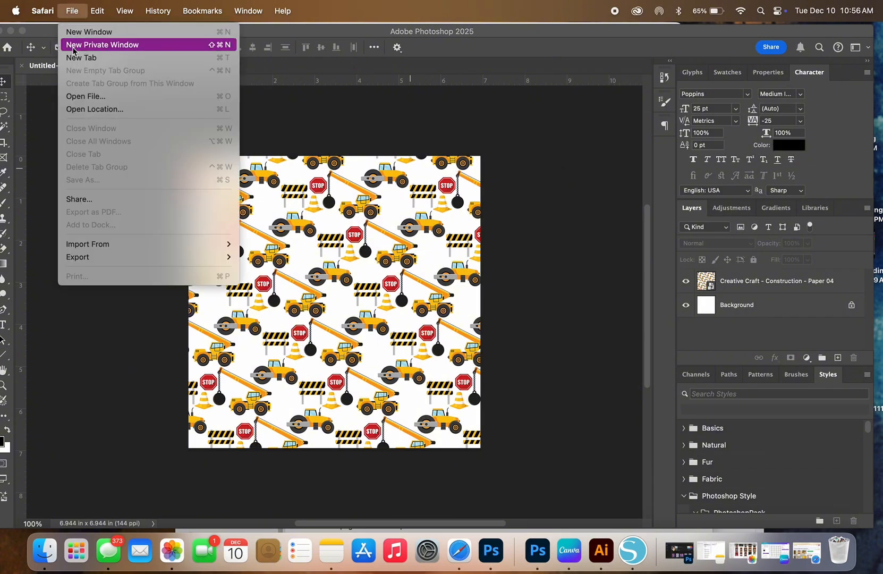
pyautogui.click(138, 379)
pyautogui.click(289, 295)
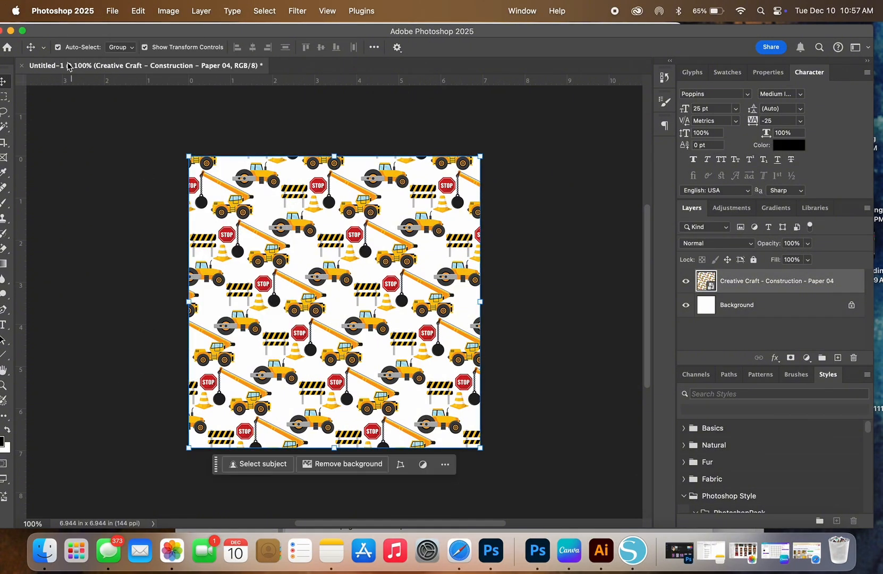
pyautogui.click(109, 11)
pyautogui.moveTo(138, 11)
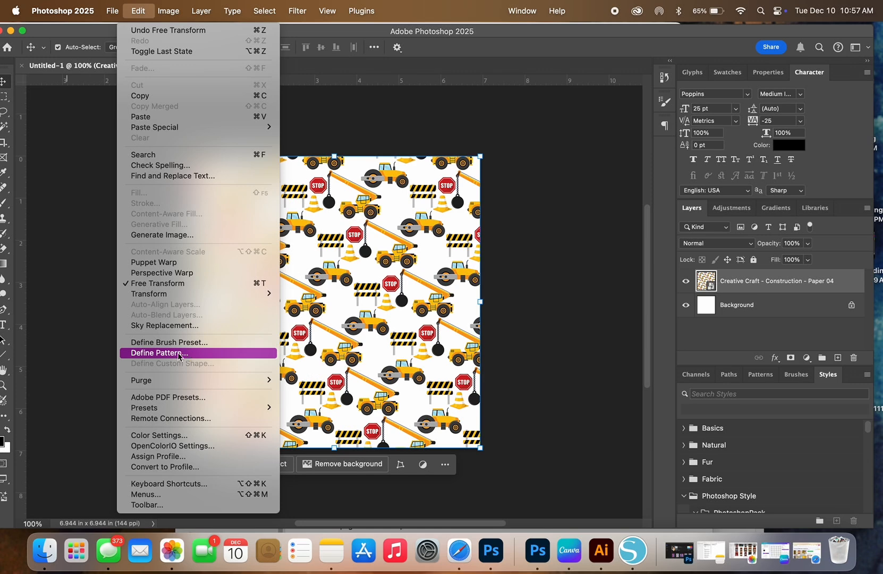
pyautogui.click(159, 353)
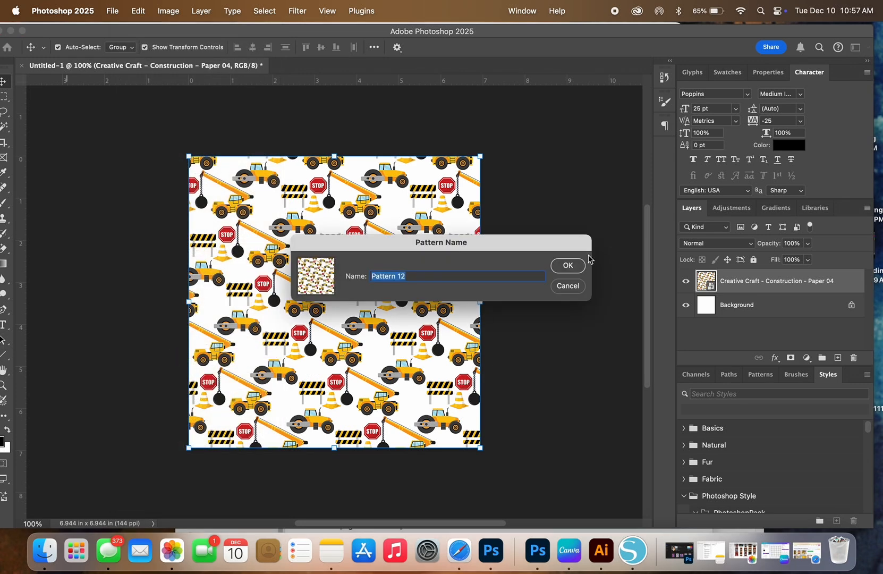
pyautogui.click(568, 265)
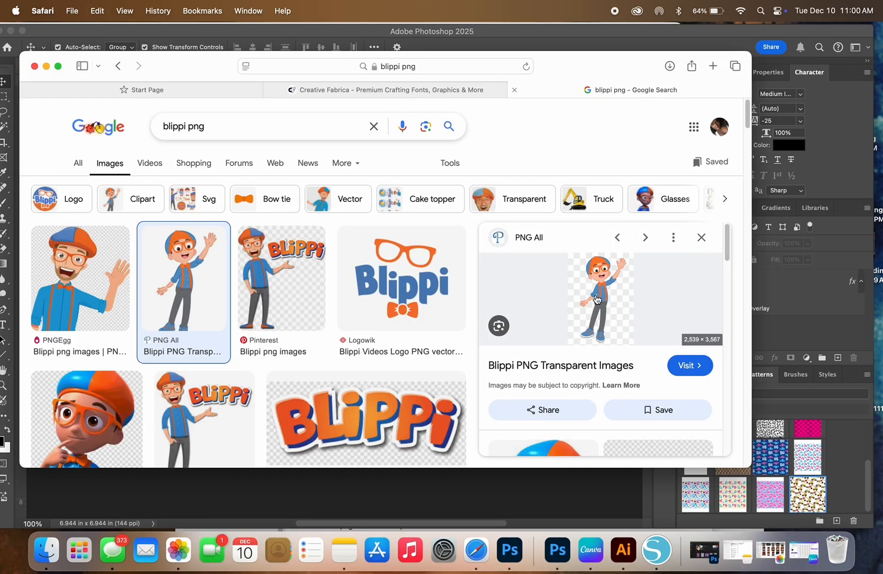
# Step: Copy the waving Blippi PNG from the Google image preview and paste it into the Photoshop document with the construction pattern
pyautogui.rightClick(596, 298)
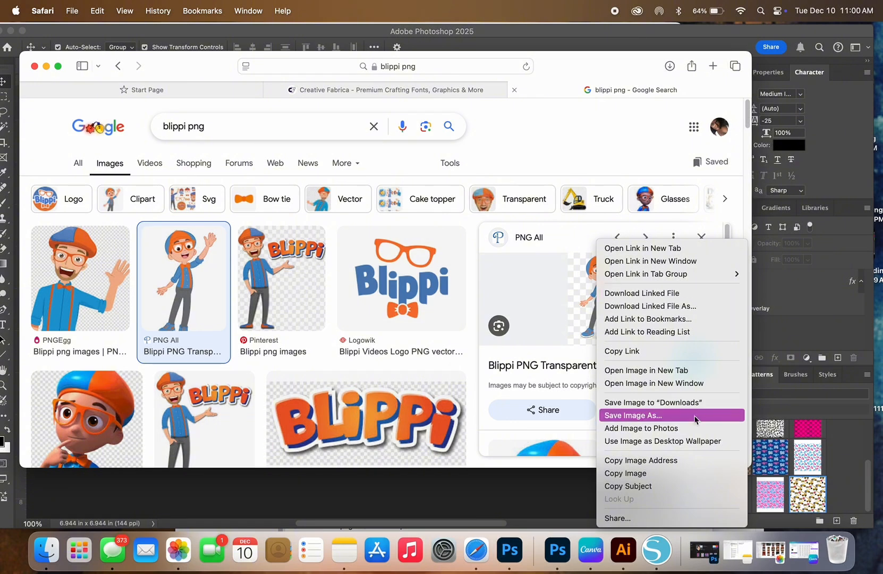
pyautogui.click(681, 473)
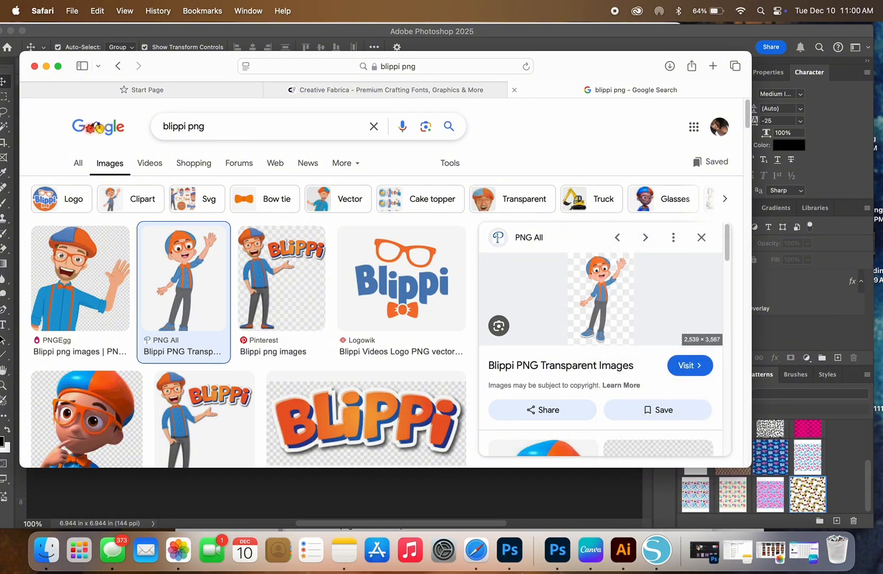
pyautogui.click(566, 555)
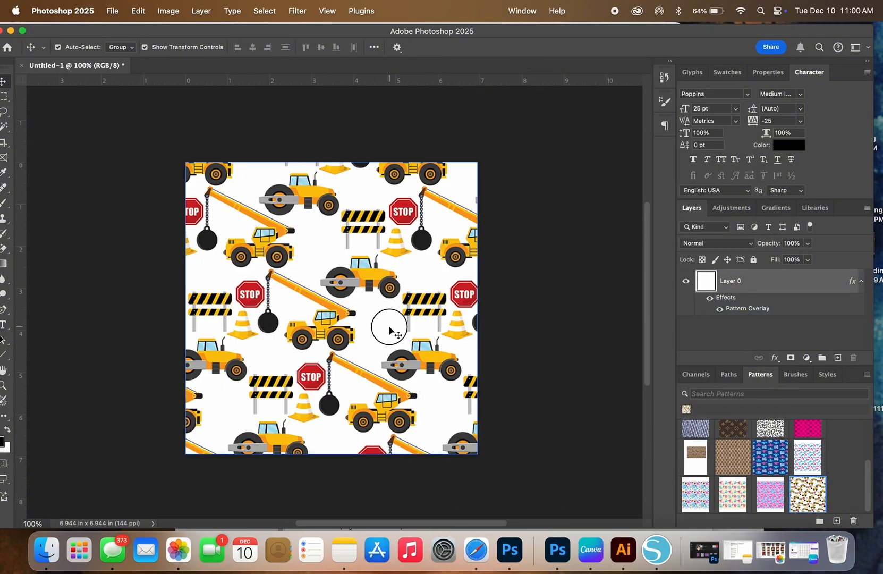
pyautogui.press('super+v')
# Step: Scale the pasted Blippi figure down non-proportionally to about 12.4% width and 9.4% height, keeping it within the canvas
pyautogui.moveTo(389, 329); pyautogui.dragTo(239, 267)
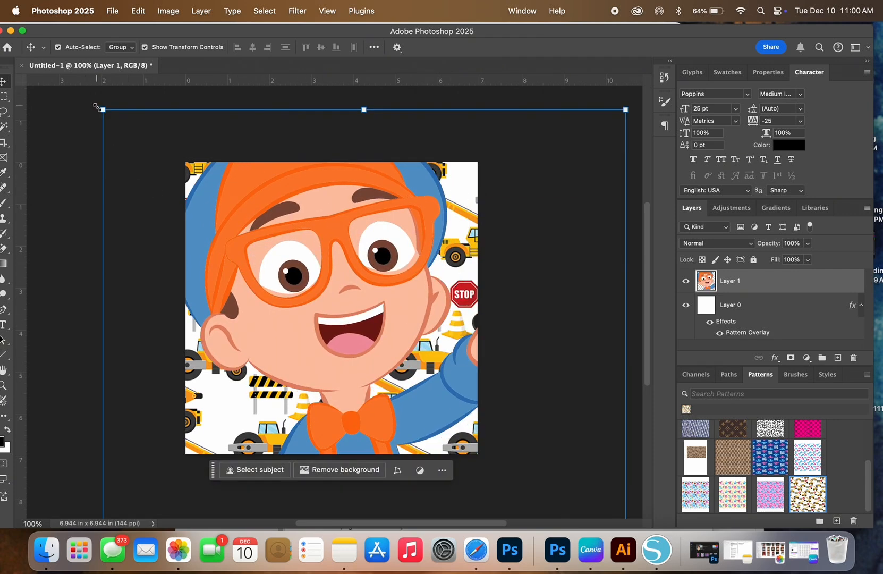
pyautogui.moveTo(103, 110); pyautogui.dragTo(367, 377)
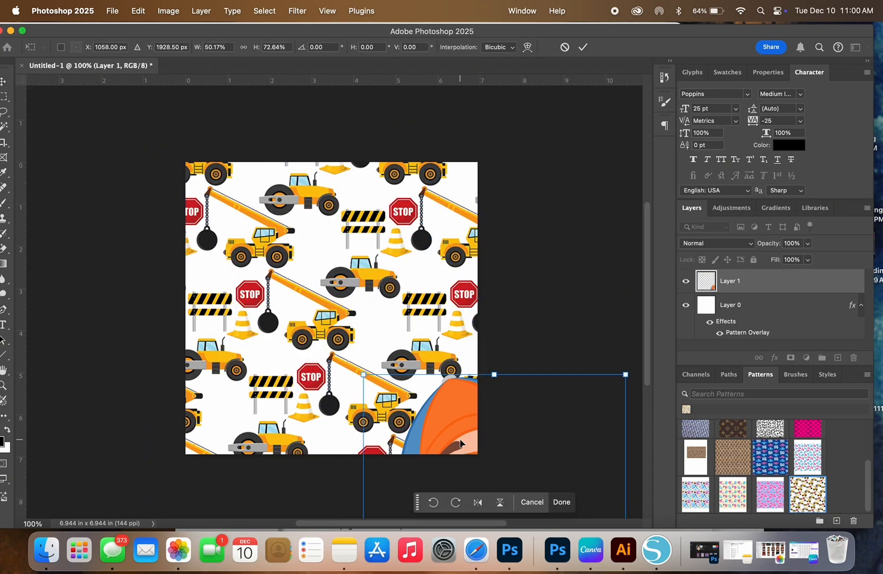
pyautogui.moveTo(446, 431); pyautogui.dragTo(222, 207)
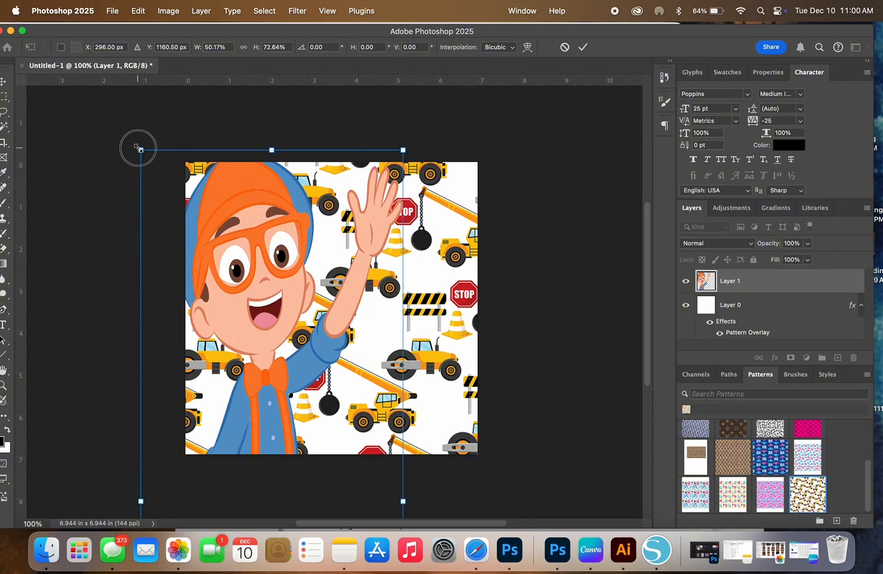
pyautogui.moveTo(140, 150); pyautogui.dragTo(334, 392)
pyautogui.moveTo(373, 424); pyautogui.dragTo(319, 190)
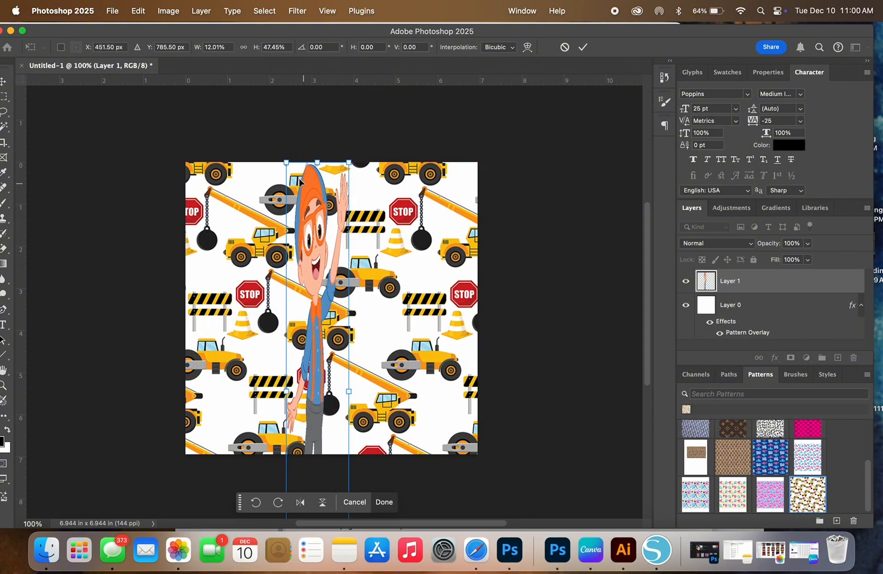
pyautogui.moveTo(285, 163); pyautogui.dragTo(236, 352)
pyautogui.moveTo(276, 431); pyautogui.dragTo(258, 192)
pyautogui.moveTo(220, 114); pyautogui.dragTo(267, 291)
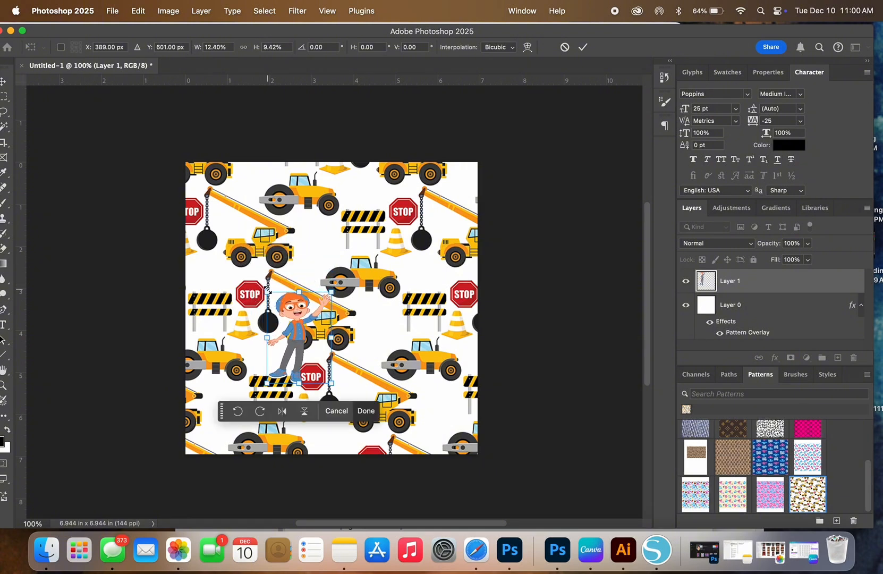
# Step: Place the Blippi figure just below the middle road roller, right of the central crane, and fine-tune its size
pyautogui.moveTo(303, 331); pyautogui.dragTo(379, 324)
pyautogui.moveTo(342, 376); pyautogui.dragTo(349, 361)
pyautogui.moveTo(377, 322); pyautogui.dragTo(372, 334)
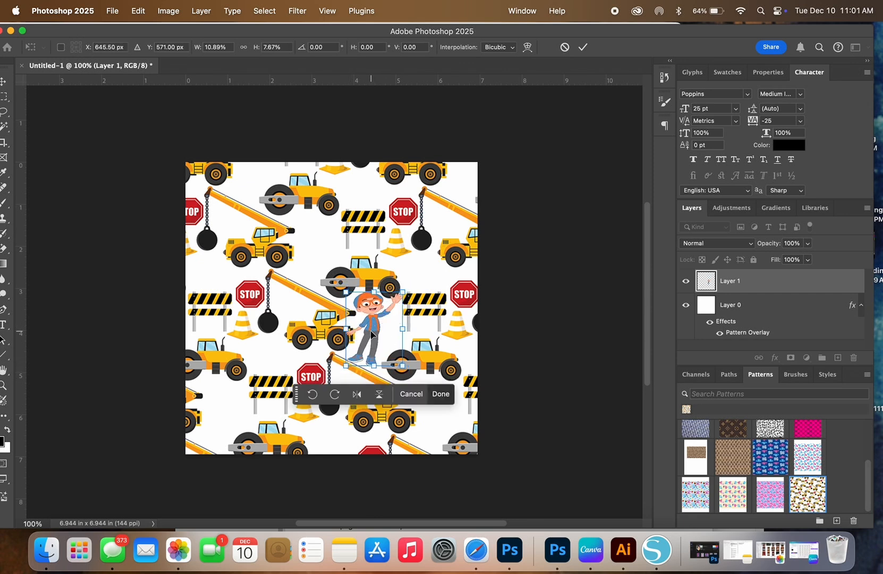
pyautogui.moveTo(345, 293); pyautogui.dragTo(343, 287)
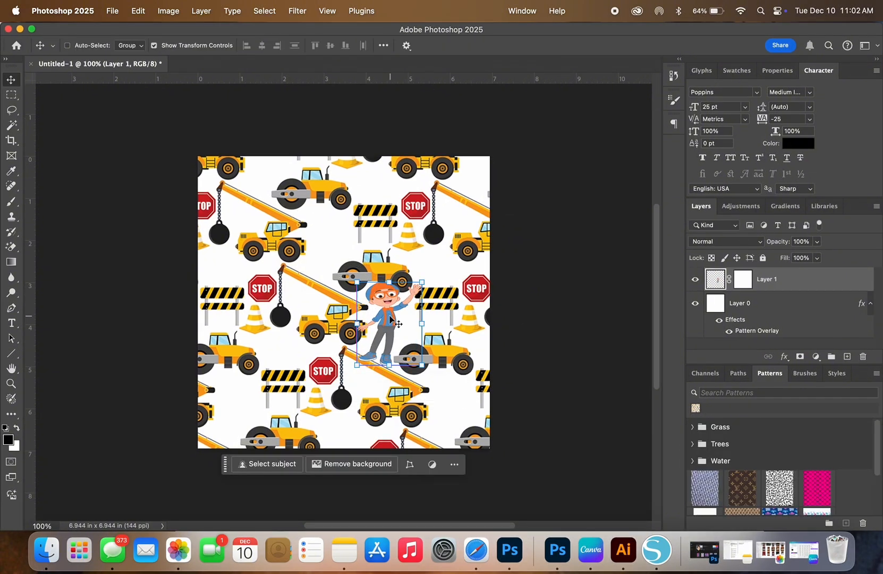
# Step: Duplicate the Blippi layer, place the copy beneath the upper road roller, and reselect the original figure
pyautogui.press('super+j')
pyautogui.moveTo(390, 320); pyautogui.dragTo(330, 236)
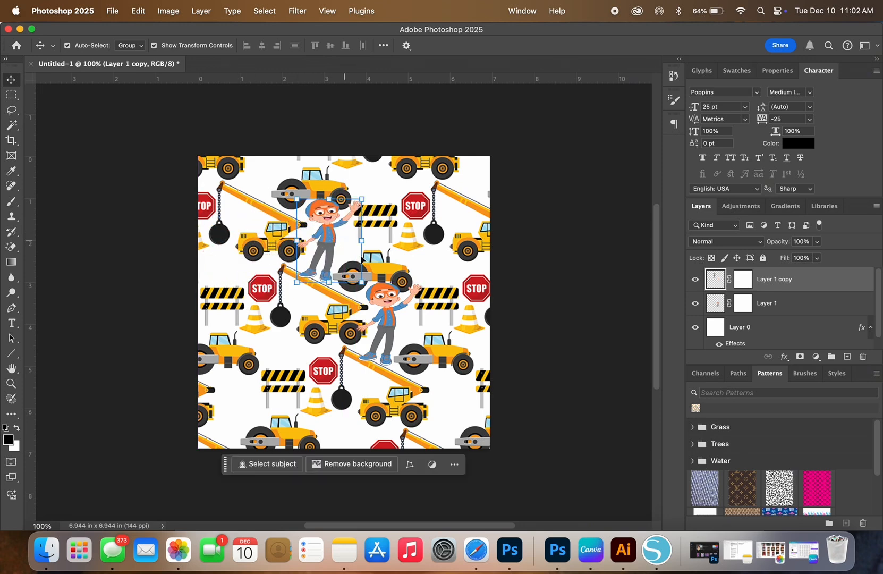
pyautogui.click(388, 326)
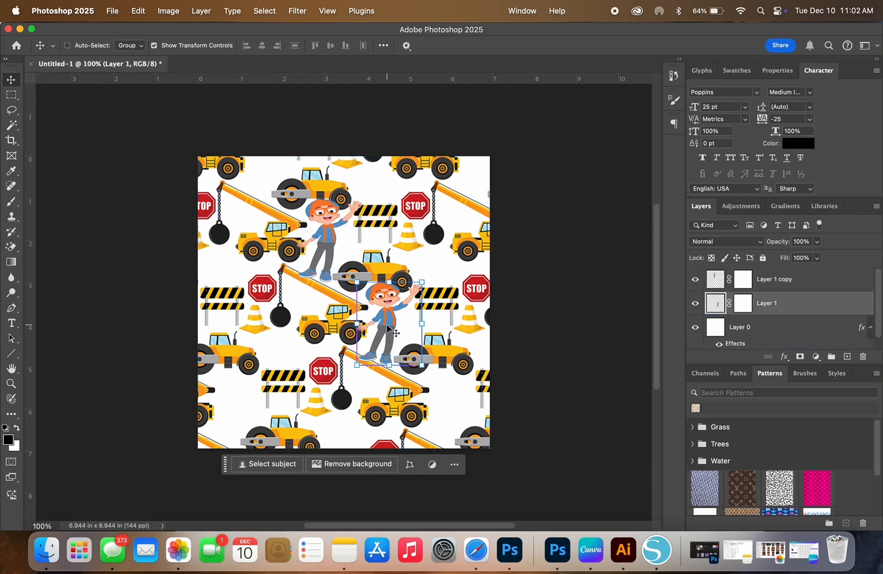
pyautogui.press('i')
pyautogui.press('super+k')
pyautogui.click(742, 129)
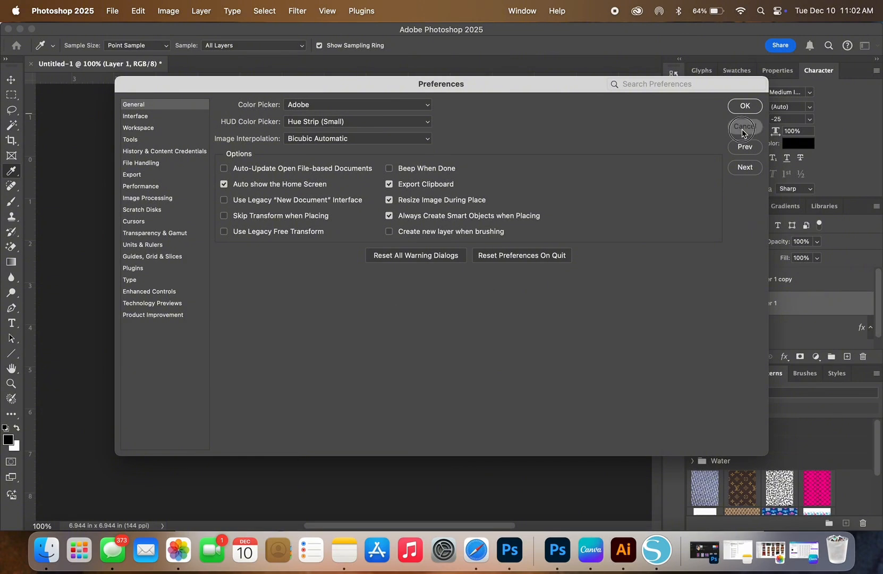
# Step: Duplicate the original Blippi figure twice, placing one copy in the lower-left corner of the canvas and one in the lower-right corner
pyautogui.press('super+j')
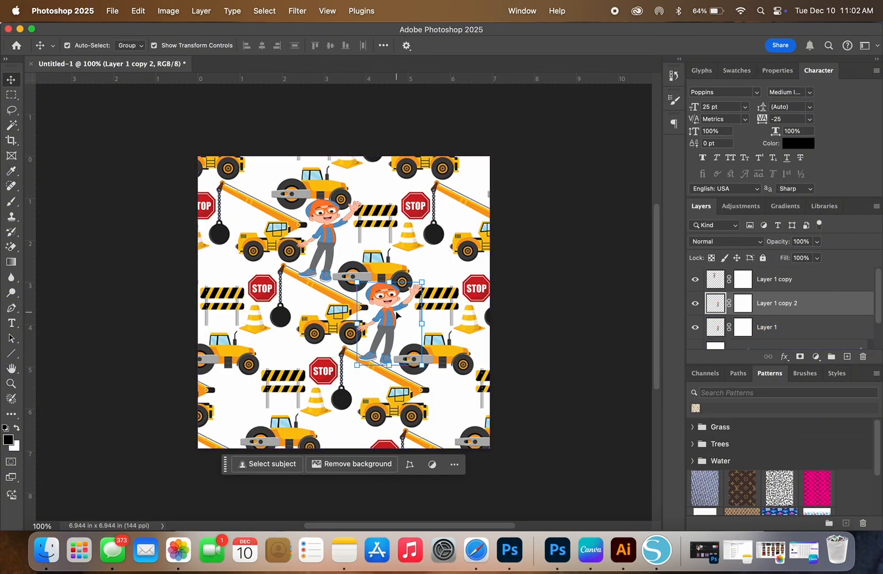
pyautogui.moveTo(387, 326); pyautogui.dragTo(237, 407)
pyautogui.click(386, 321)
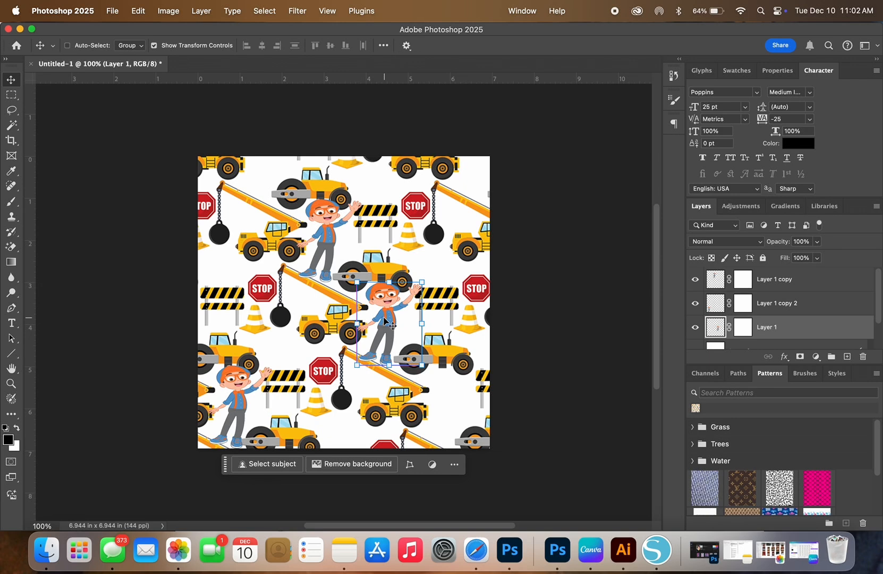
pyautogui.press('super+j')
pyautogui.moveTo(386, 321); pyautogui.dragTo(450, 407)
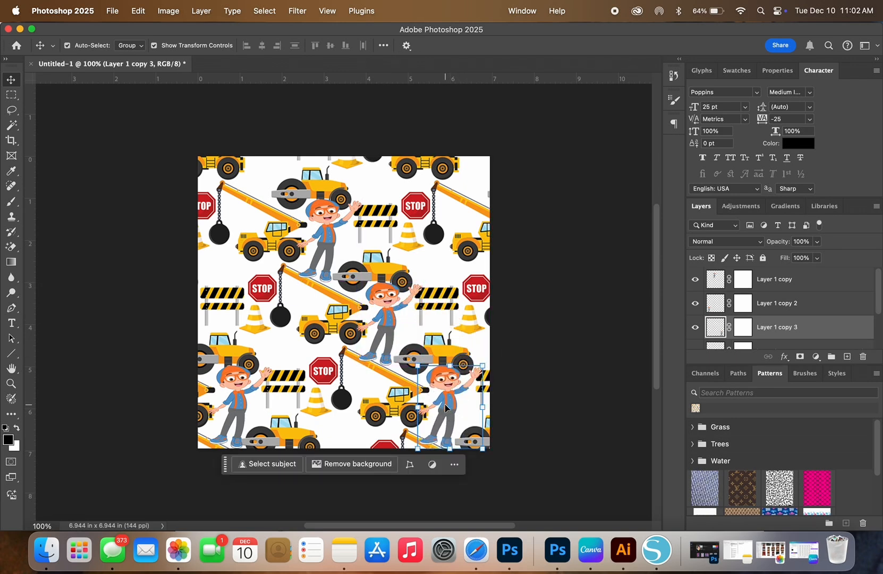
pyautogui.click(381, 309)
pyautogui.press('super+j')
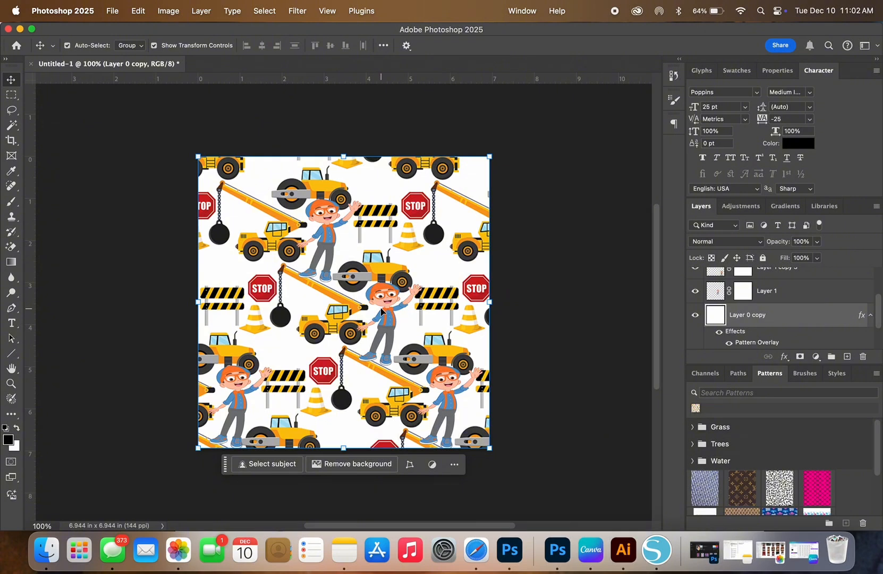
pyautogui.moveTo(380, 311); pyautogui.dragTo(413, 267)
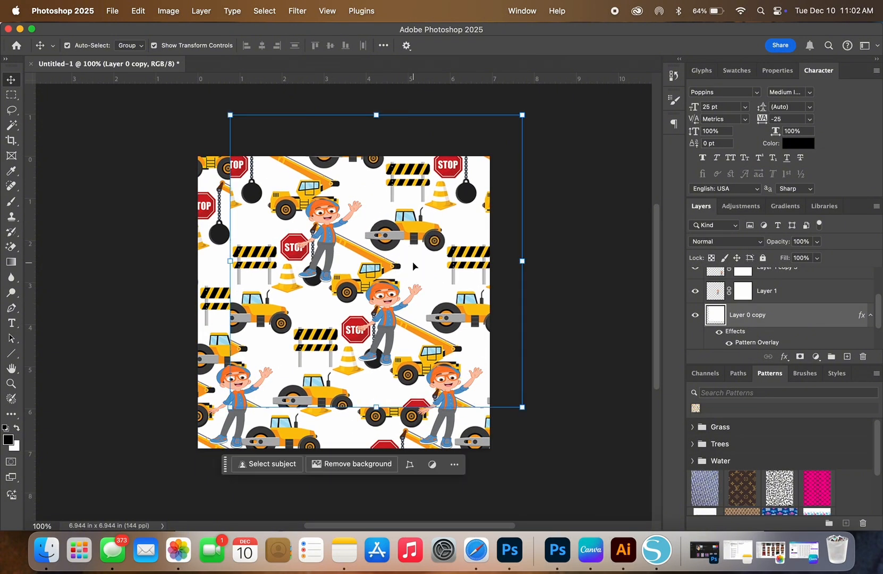
pyautogui.press('Delete')
# Step: Place two more copies of the original Blippi figure, one beside the upper-right stop sign and one at the canvas's left edge
pyautogui.click(387, 311)
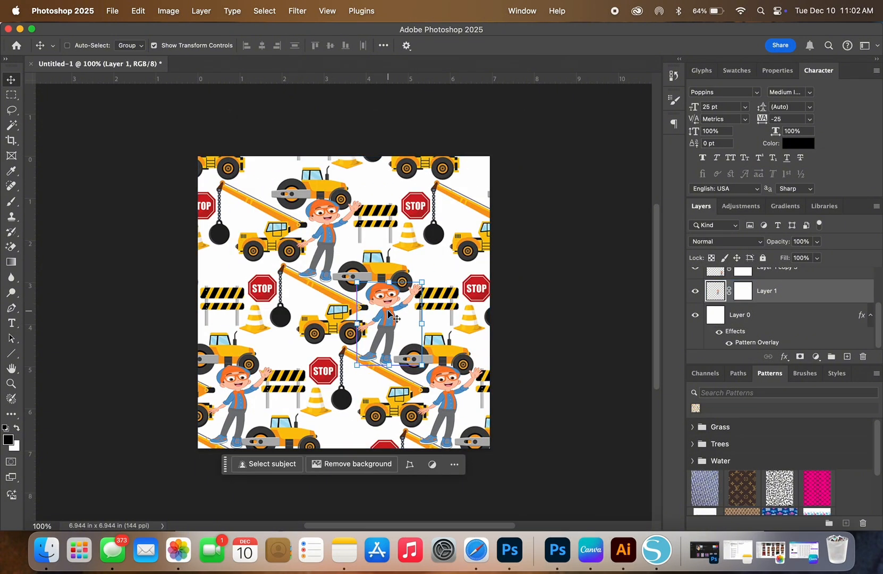
pyautogui.moveTo(390, 316); pyautogui.dragTo(442, 222)
pyautogui.click(386, 307)
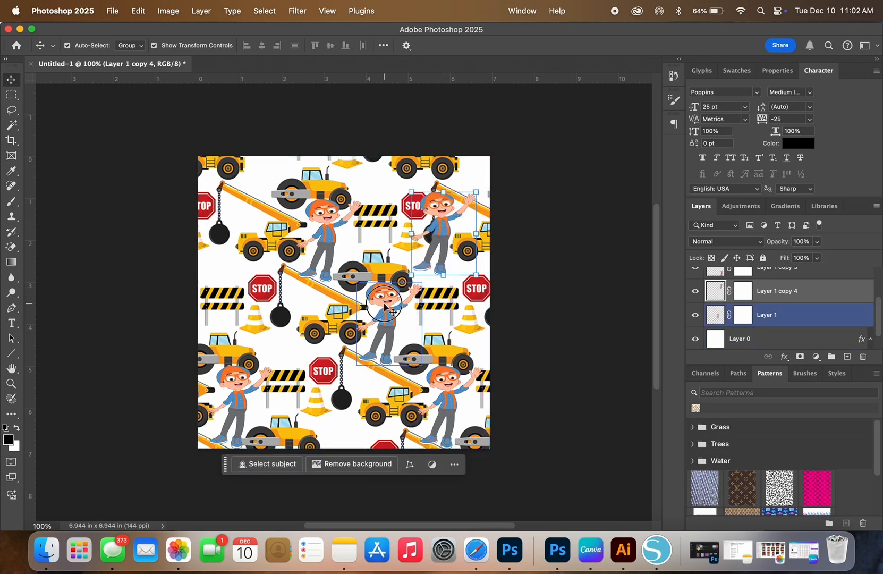
pyautogui.moveTo(385, 307); pyautogui.dragTo(225, 272)
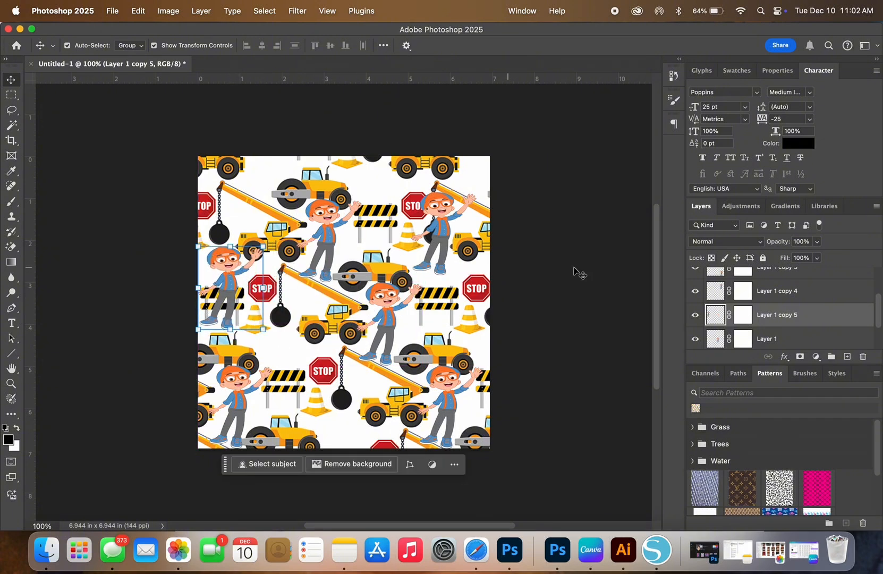
pyautogui.click(643, 288)
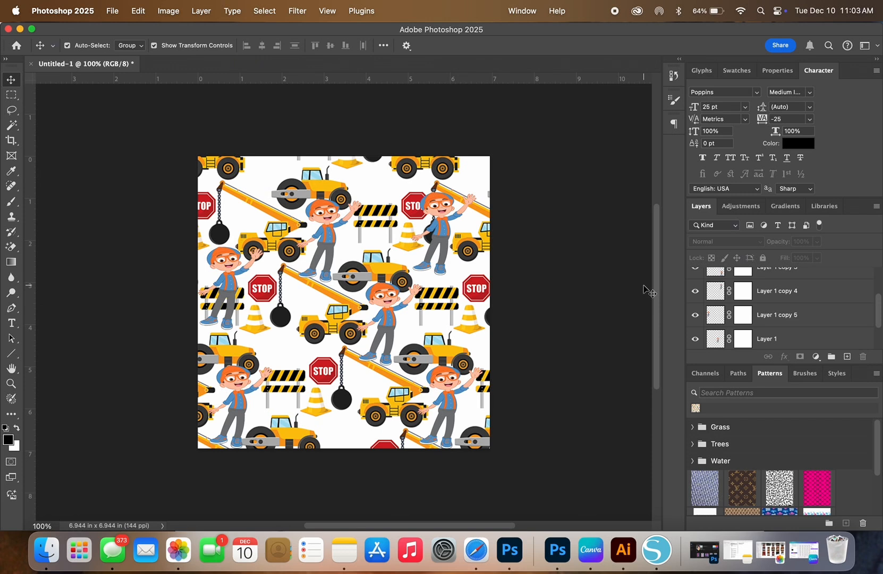
# Step: Open the blending options of the original Blippi figure's layer and add a Stroke effect
pyautogui.click(394, 317)
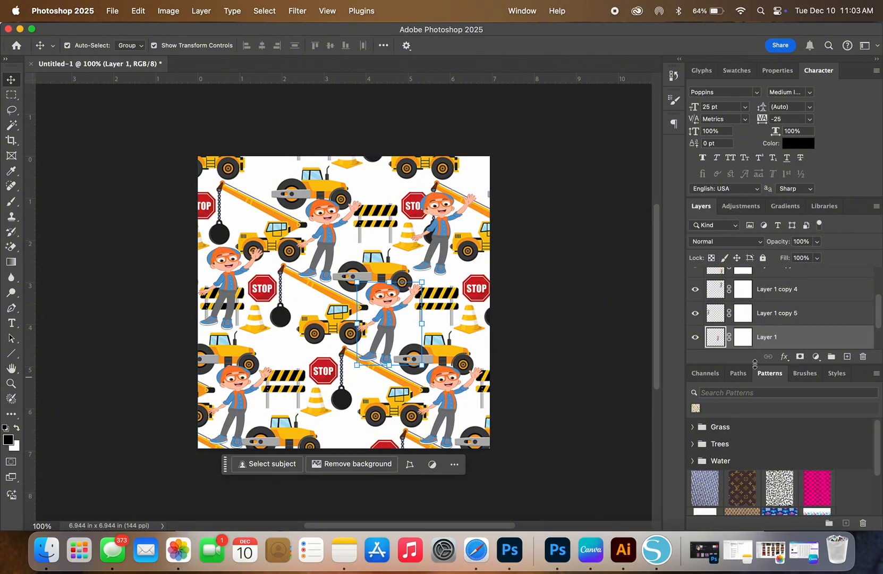
pyautogui.click(783, 358)
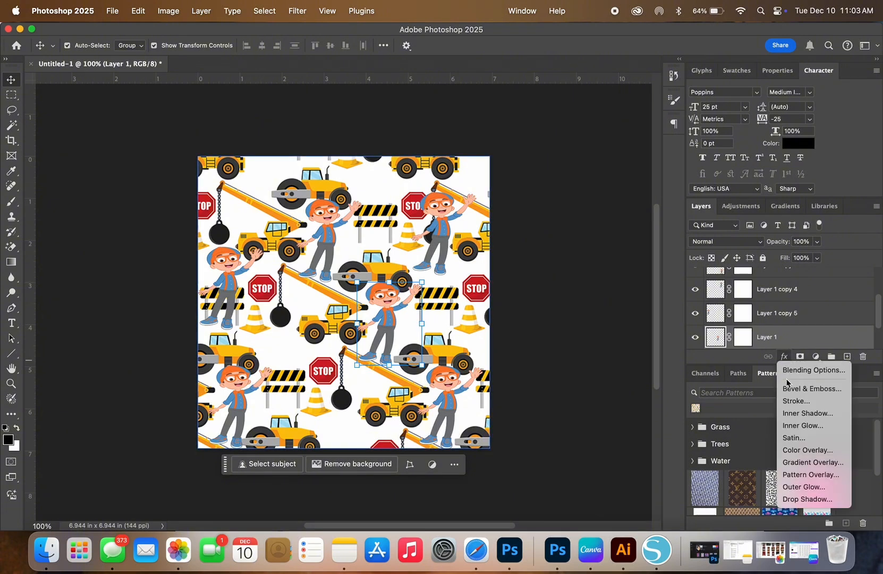
pyautogui.click(792, 373)
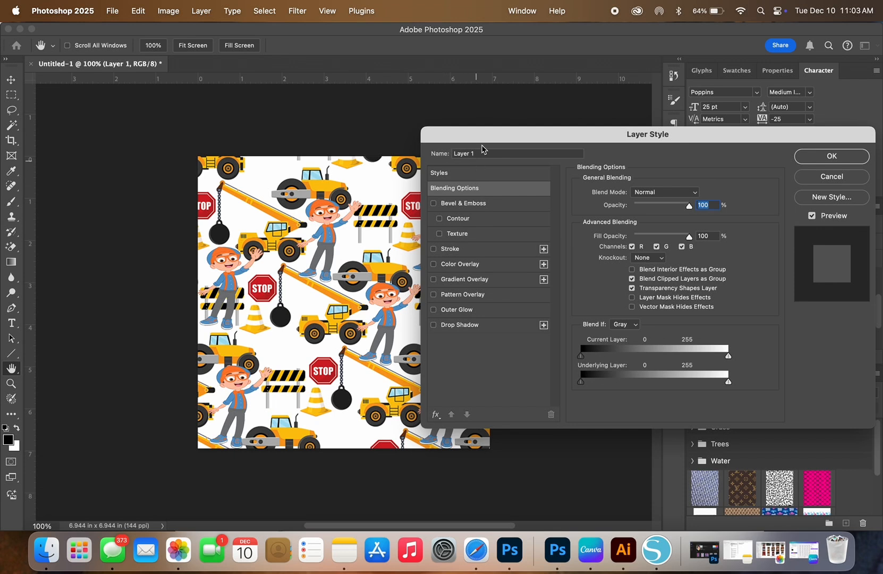
pyautogui.moveTo(497, 136); pyautogui.dragTo(509, 135)
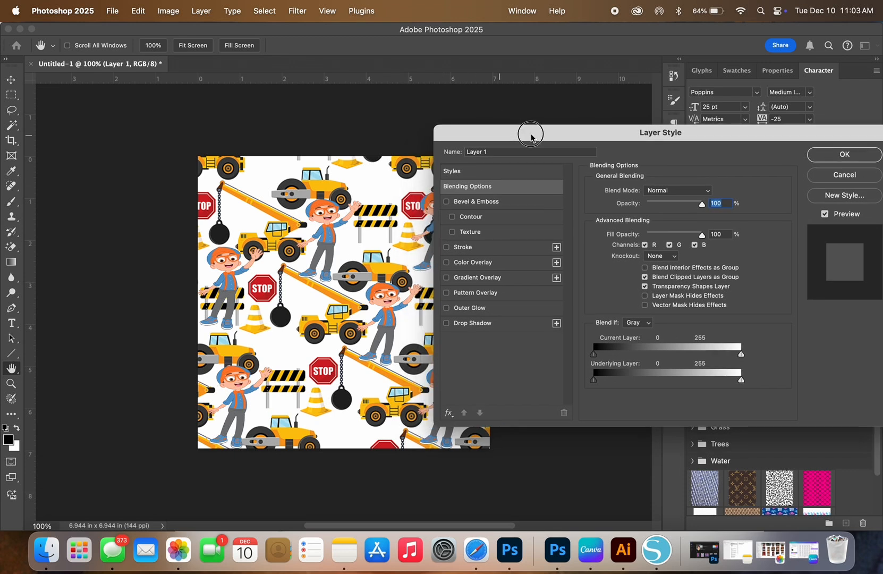
pyautogui.click(445, 247)
pyautogui.click(473, 252)
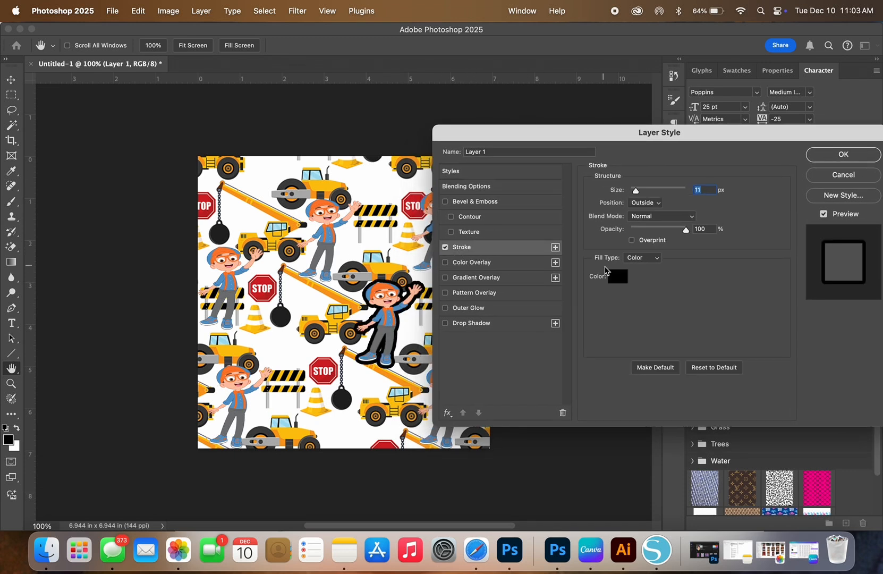
# Step: Color the stroke with the orange sampled from Blippi's cap (#fc7e30) and set its size to 3 px
pyautogui.click(611, 277)
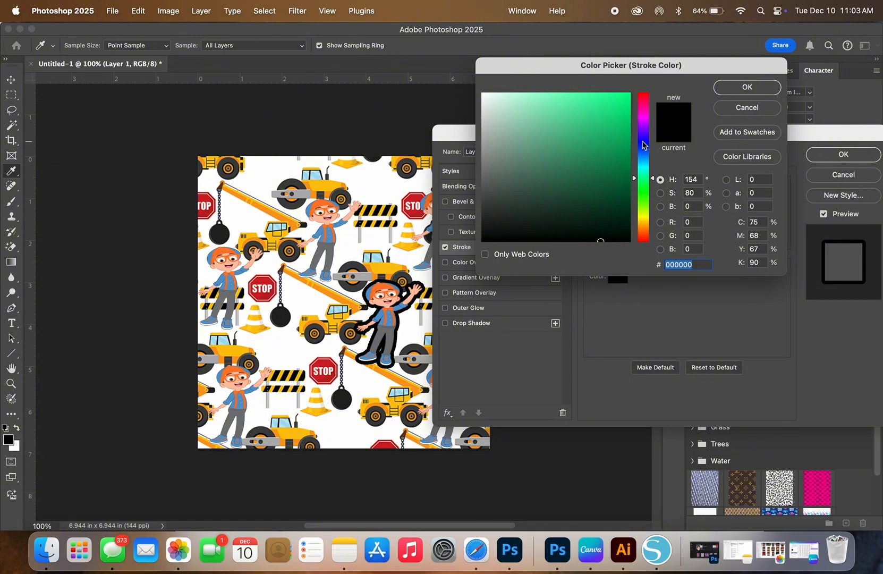
pyautogui.click(643, 142)
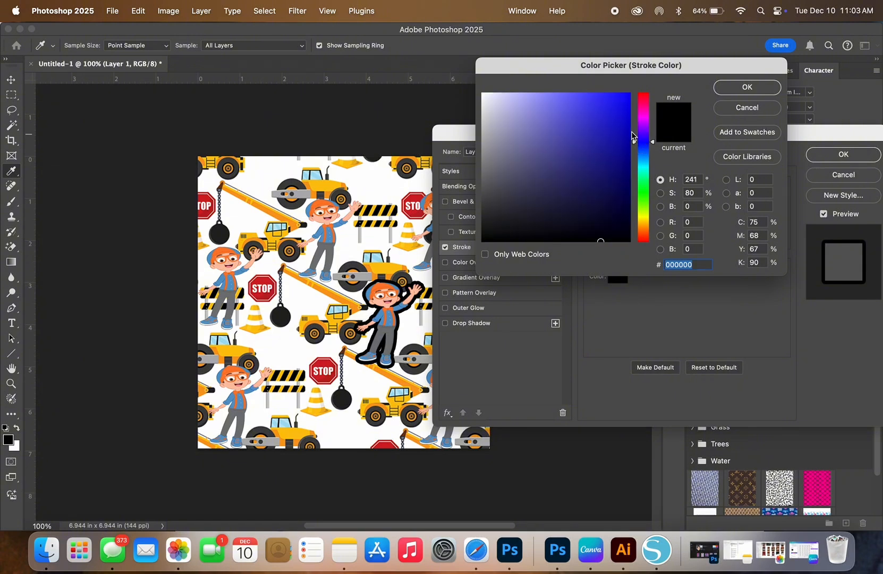
pyautogui.click(558, 136)
pyautogui.click(536, 128)
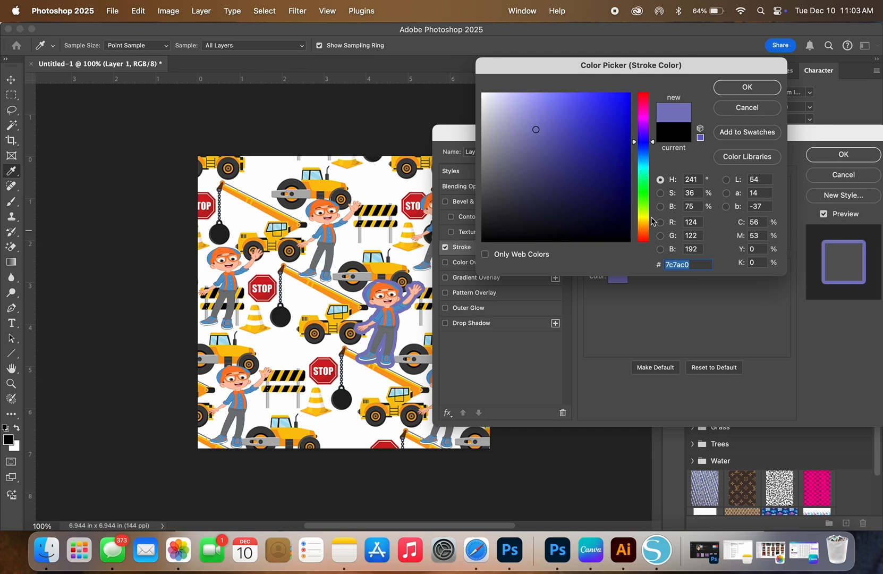
pyautogui.click(391, 286)
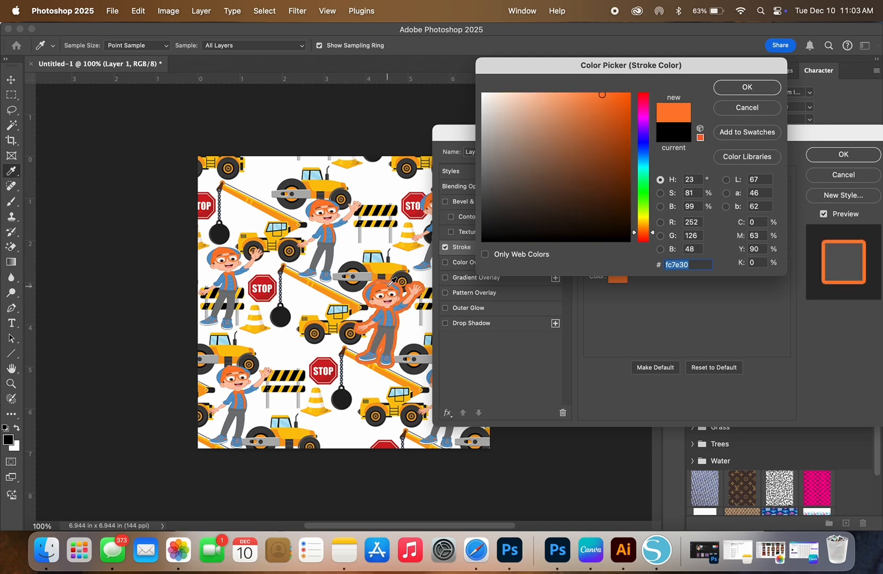
pyautogui.click(745, 86)
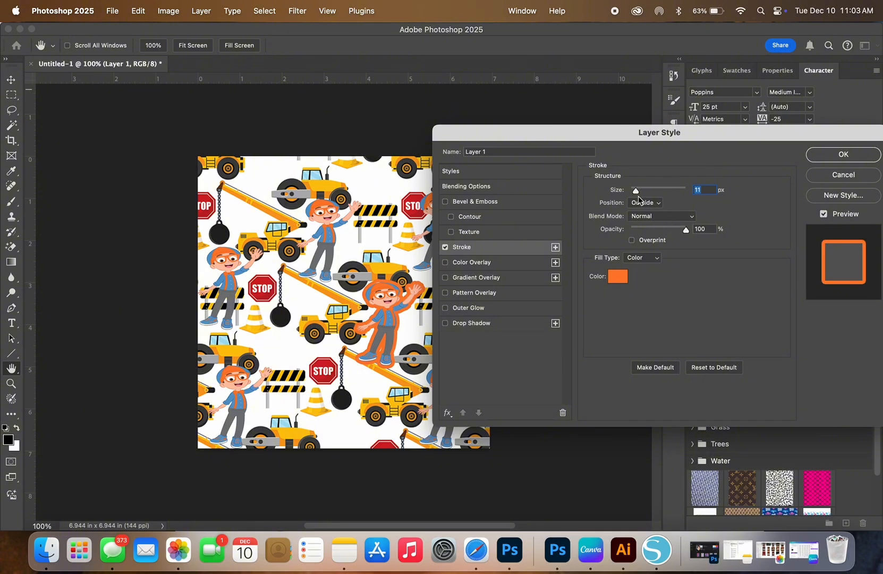
pyautogui.click(635, 192)
pyautogui.moveTo(635, 195); pyautogui.dragTo(632, 195)
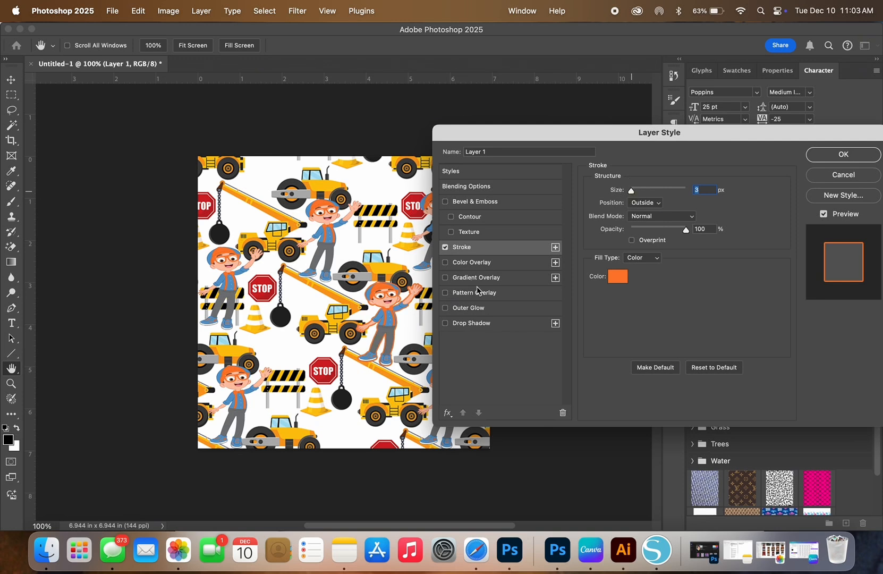
# Step: Add a Drop Shadow in the blue sampled from Blippi's shirt (#5a99ca), with size 24 px and angle 14°
pyautogui.click(445, 323)
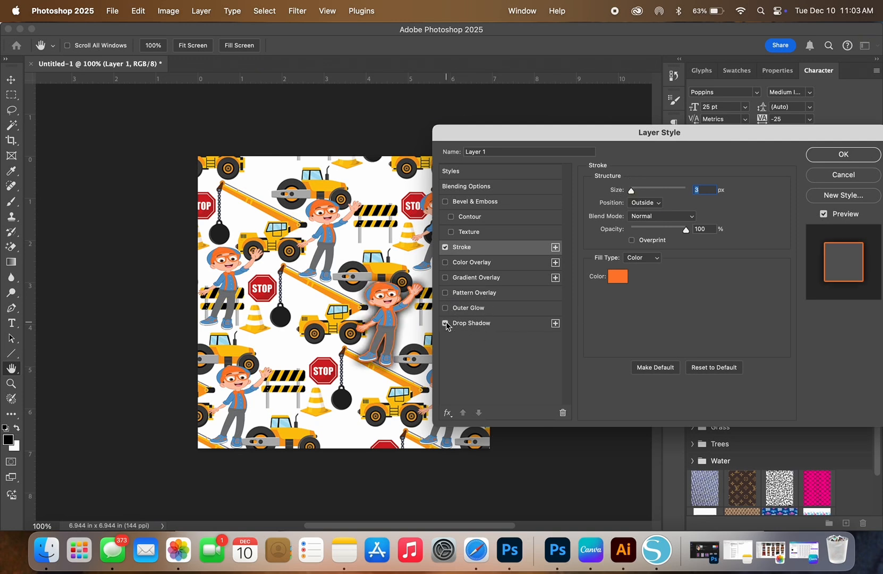
pyautogui.click(460, 324)
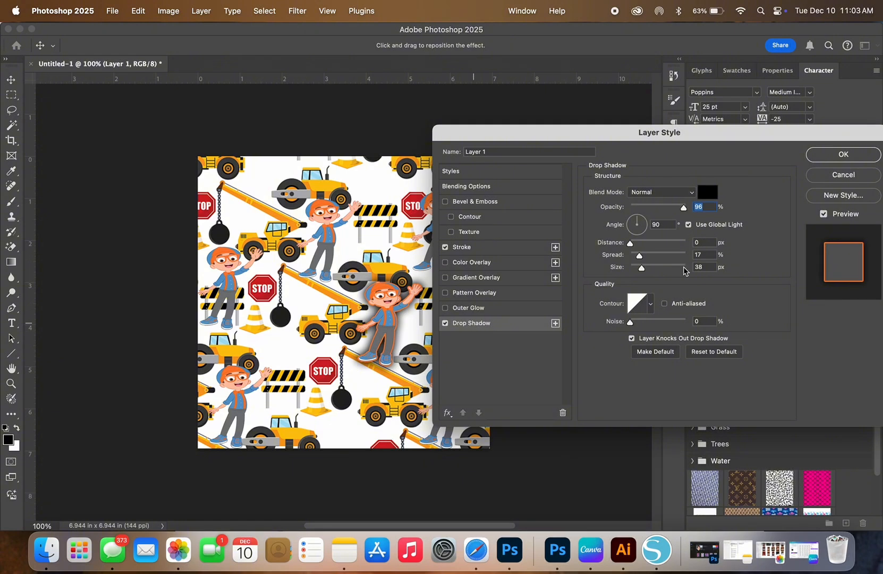
pyautogui.click(714, 197)
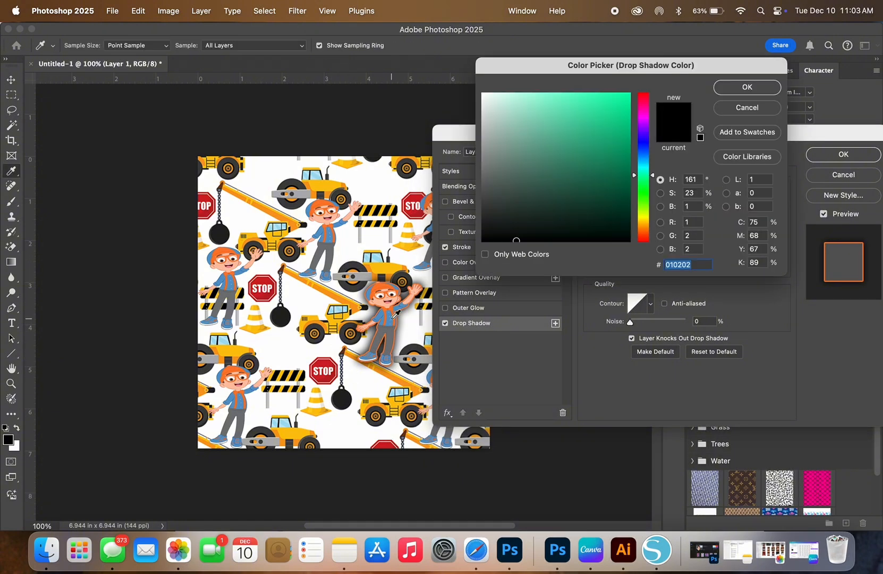
pyautogui.click(393, 315)
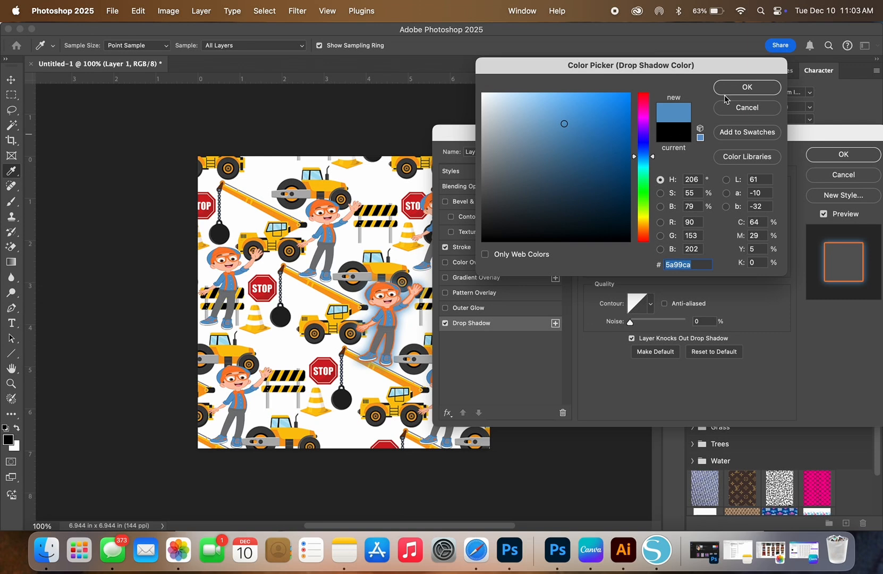
pyautogui.click(741, 88)
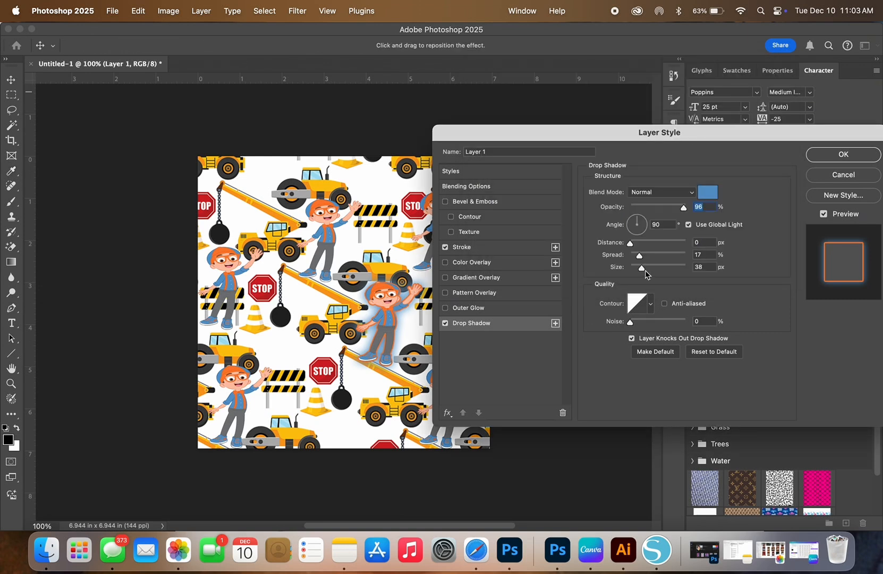
pyautogui.moveTo(644, 271); pyautogui.dragTo(639, 273)
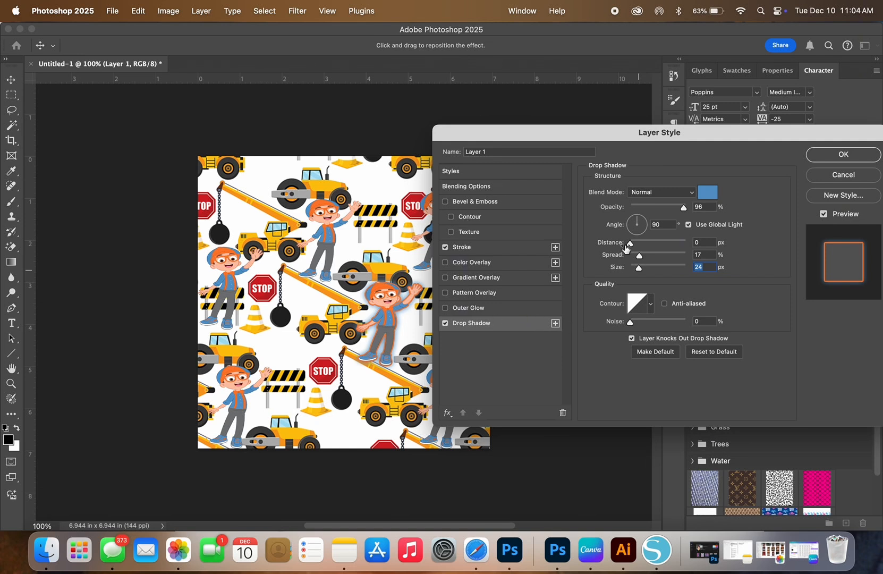
pyautogui.moveTo(638, 221); pyautogui.dragTo(650, 226)
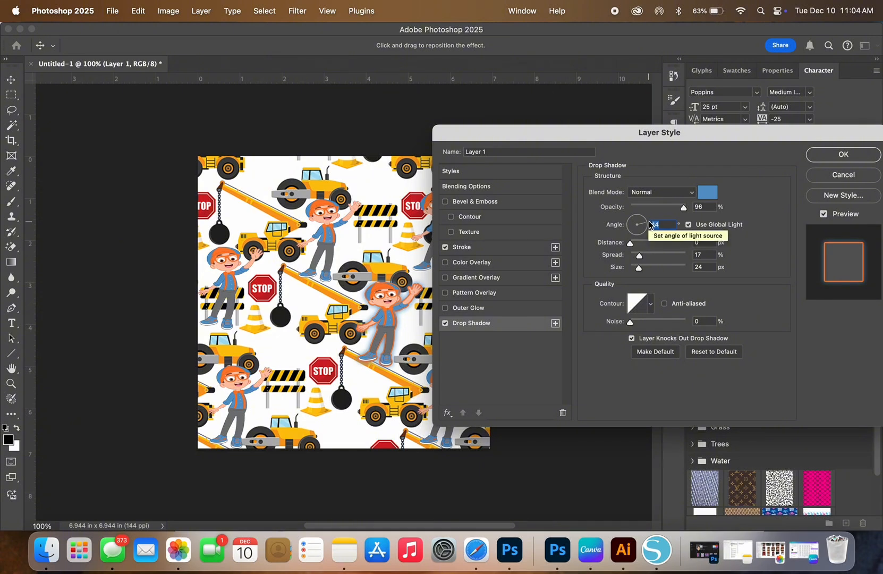
# Step: Try out the drop shadow's contour presets and choose the half-round curve
pyautogui.click(649, 303)
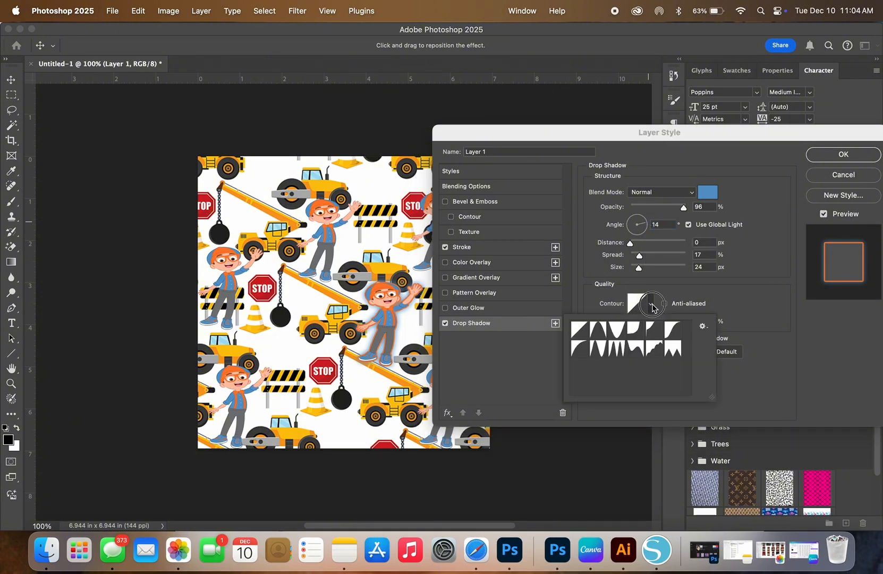
pyautogui.click(579, 350)
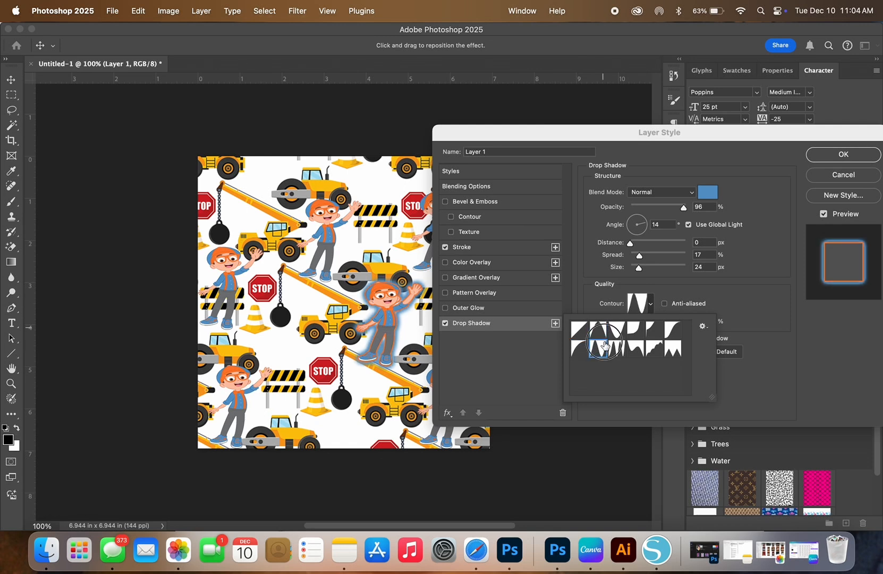
pyautogui.click(617, 331)
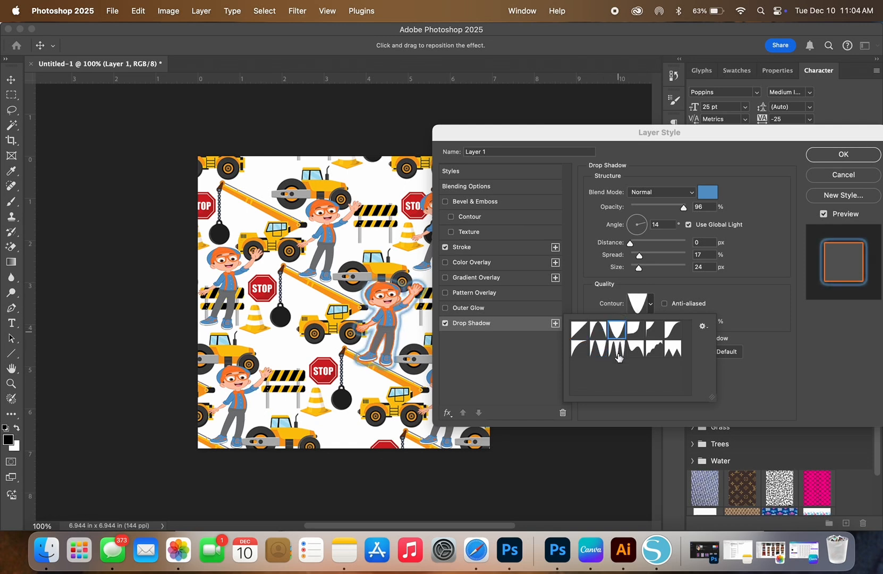
pyautogui.click(618, 350)
pyautogui.click(633, 334)
pyautogui.click(632, 350)
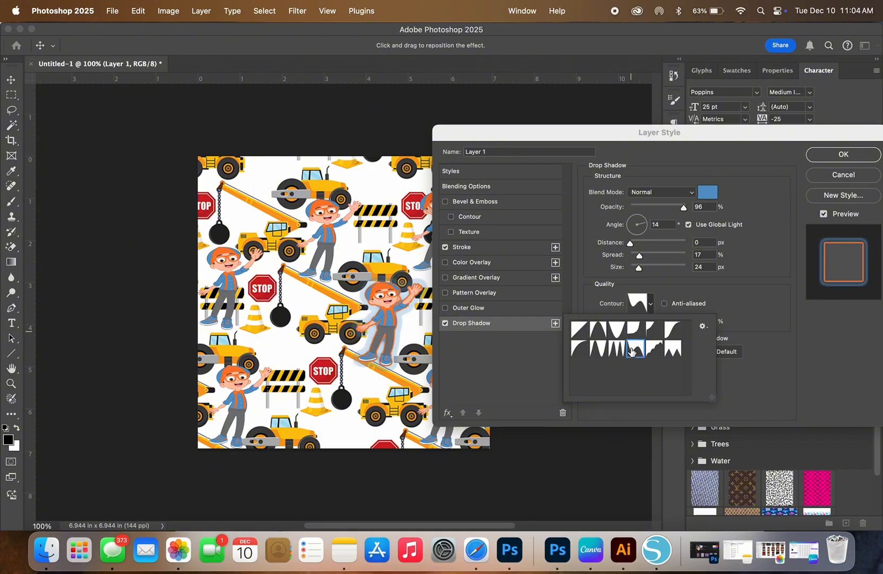
pyautogui.click(653, 350)
pyautogui.click(673, 350)
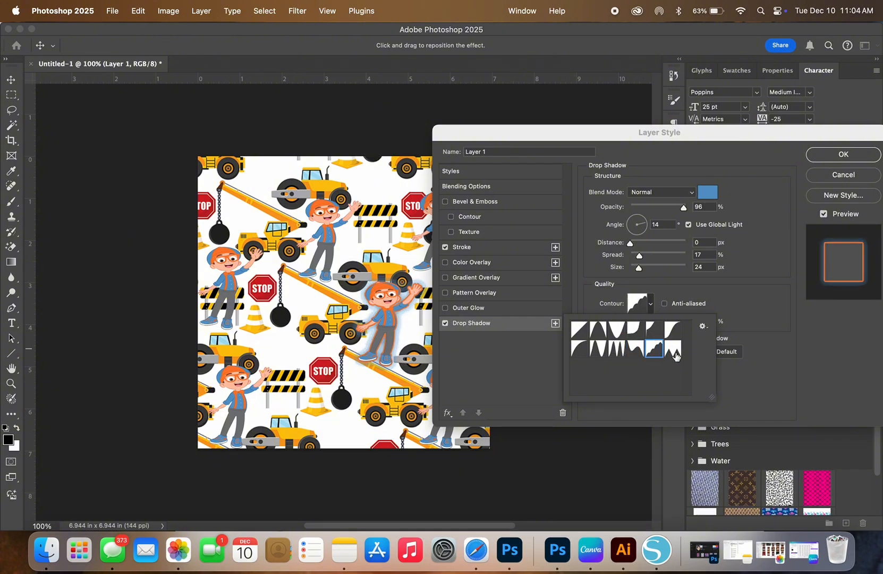
pyautogui.click(672, 330)
pyautogui.click(649, 331)
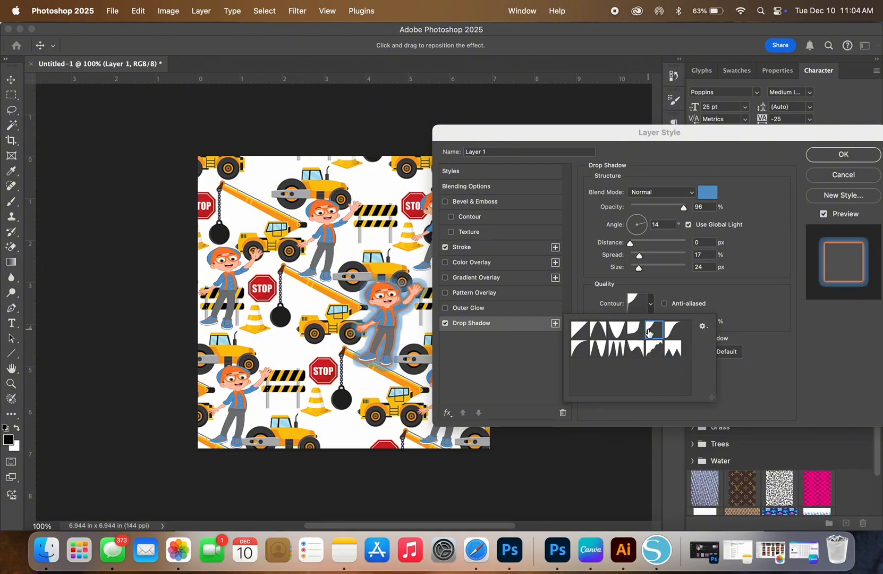
pyautogui.click(599, 349)
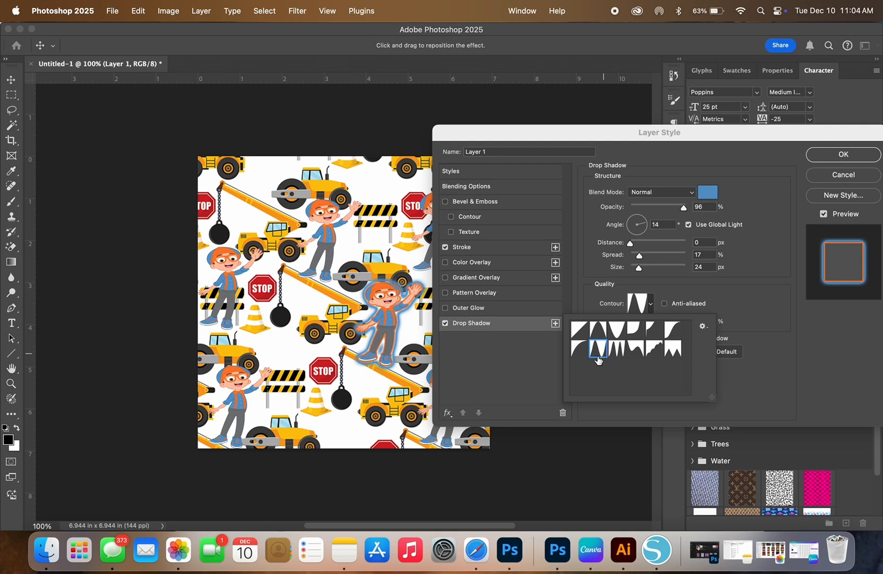
pyautogui.click(579, 349)
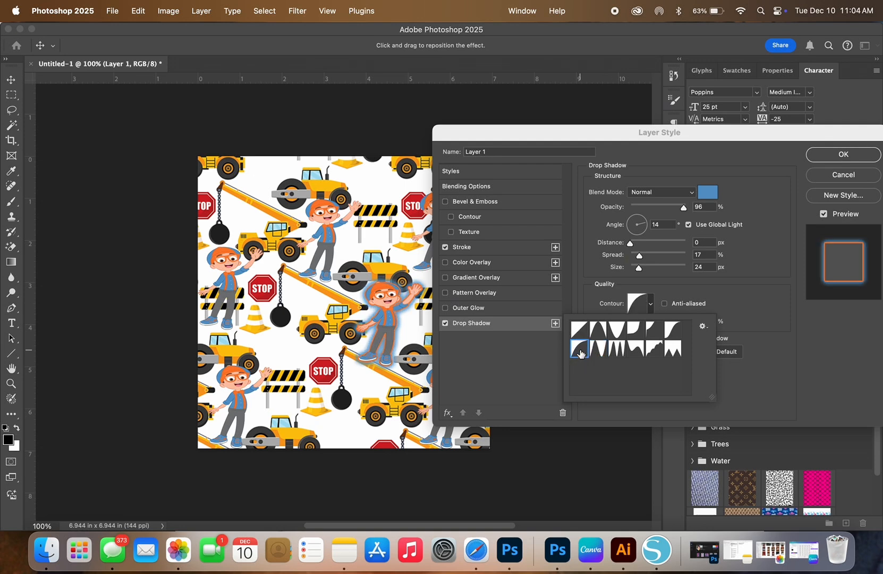
pyautogui.click(728, 307)
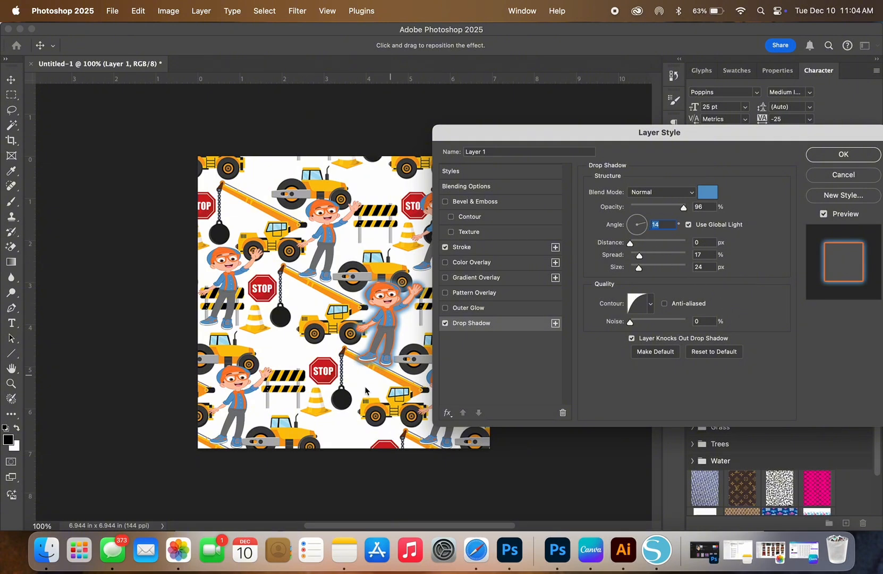
# Step: Shift the drop shadow to a 45° angle and 2 px distance, set its spread to 6%, and apply the layer style
pyautogui.moveTo(370, 364)
pyautogui.mouseDown()
pyautogui.moveTo(359, 363)
pyautogui.moveTo(372, 368)
pyautogui.mouseUp()
pyautogui.moveTo(638, 256)
pyautogui.mouseDown()
pyautogui.moveTo(631, 259)
pyautogui.moveTo(650, 258)
pyautogui.moveTo(635, 259)
pyautogui.mouseUp()
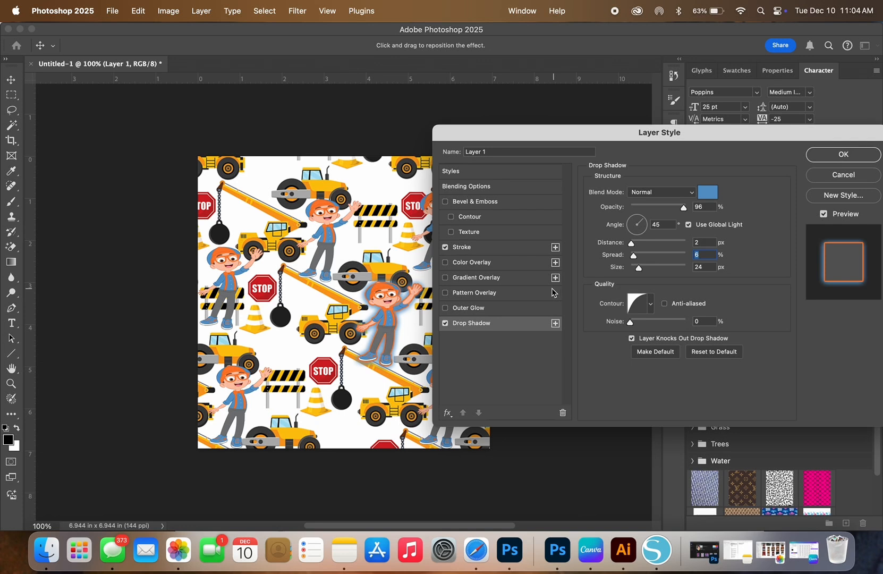
pyautogui.click(478, 247)
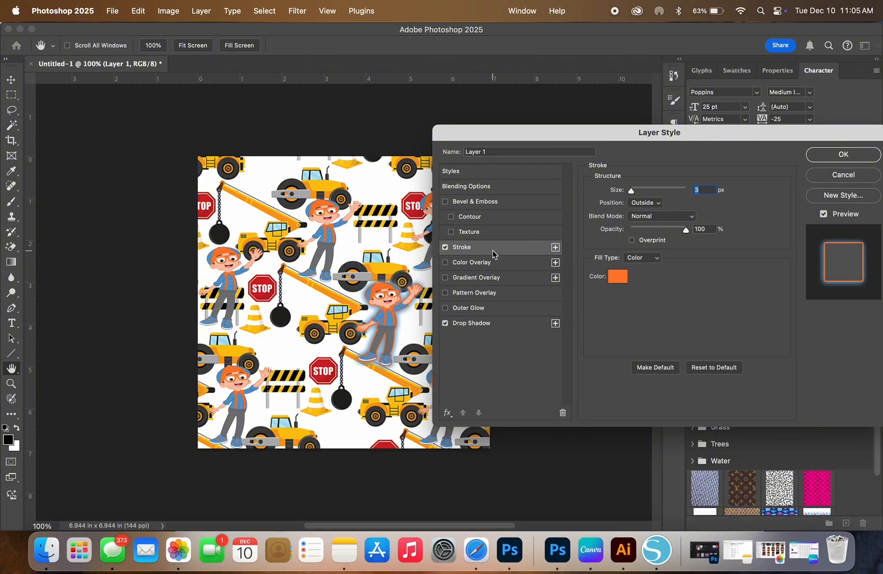
pyautogui.click(842, 153)
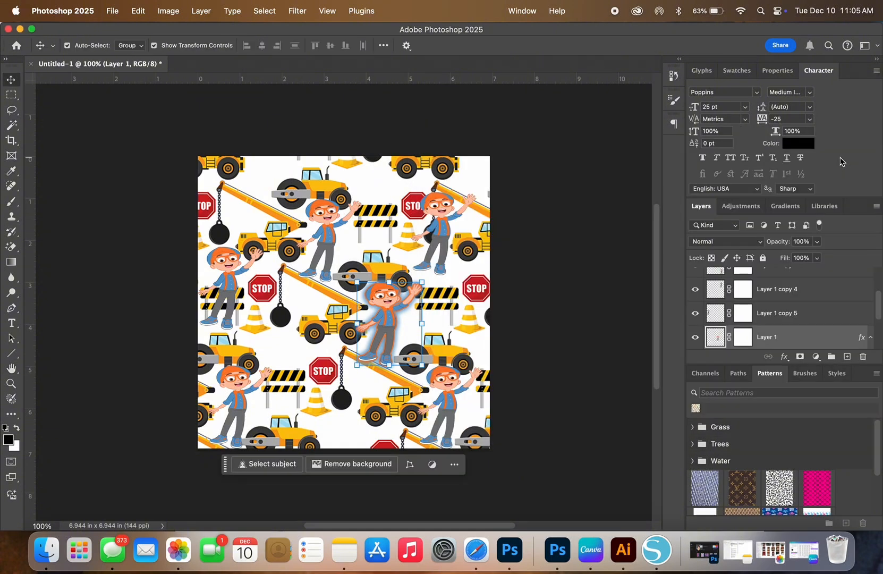
# Step: Copy the layer style from the original Blippi figure's layer, Layer 1
pyautogui.click(653, 368)
pyautogui.click(804, 336)
pyautogui.scroll(-2, 806, 319)
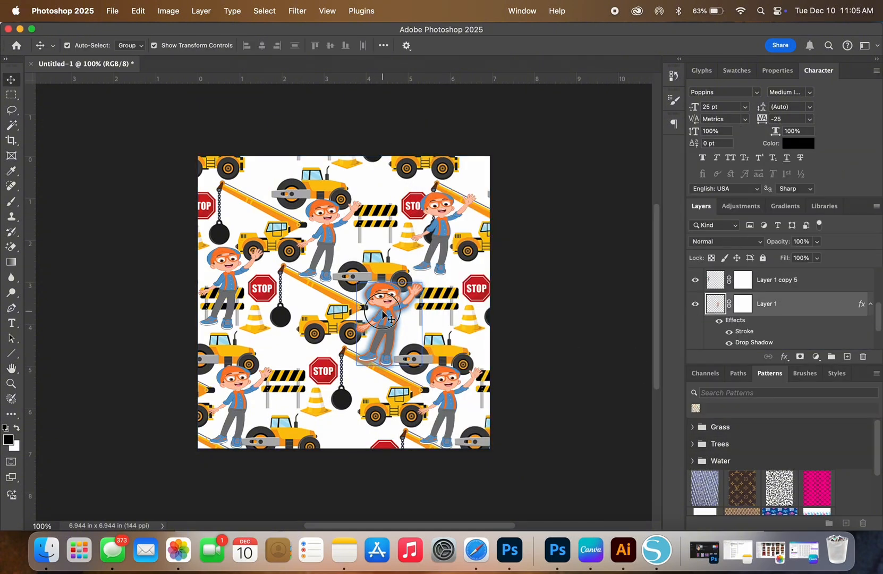
pyautogui.rightClick(807, 314)
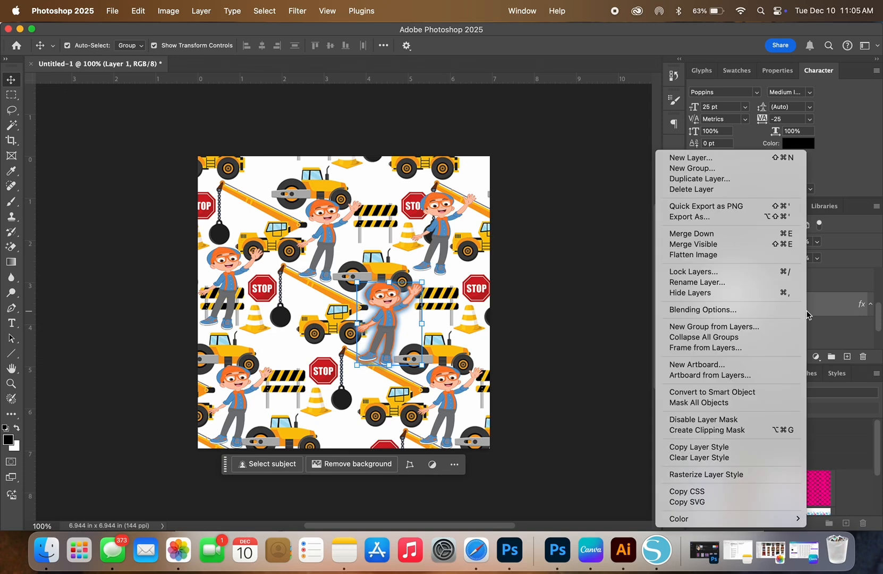
pyautogui.click(726, 449)
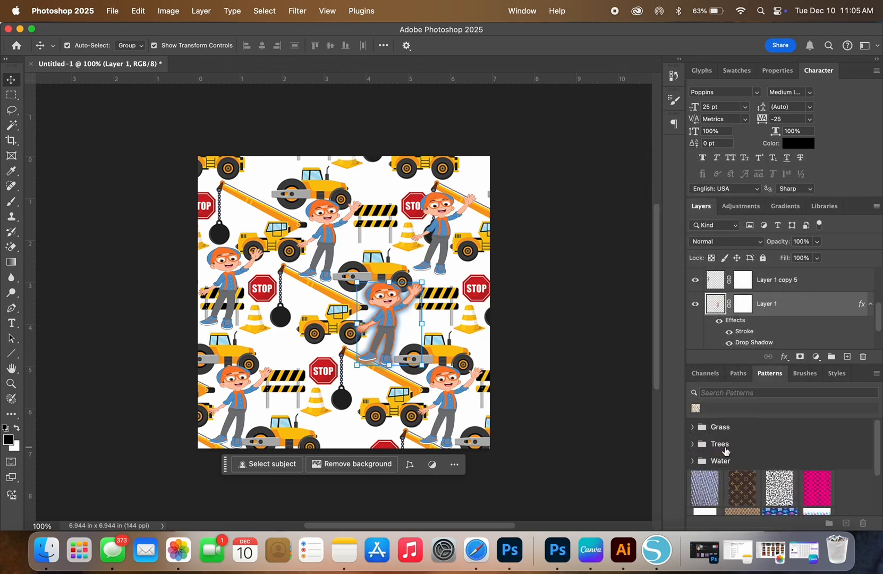
# Step: Paste the copied layer style onto the Blippi layers Layer 1 copy 5, Layer 1 copy 4 and Layer 1 copy 3
pyautogui.scroll(2, 831, 315)
pyautogui.click(832, 319)
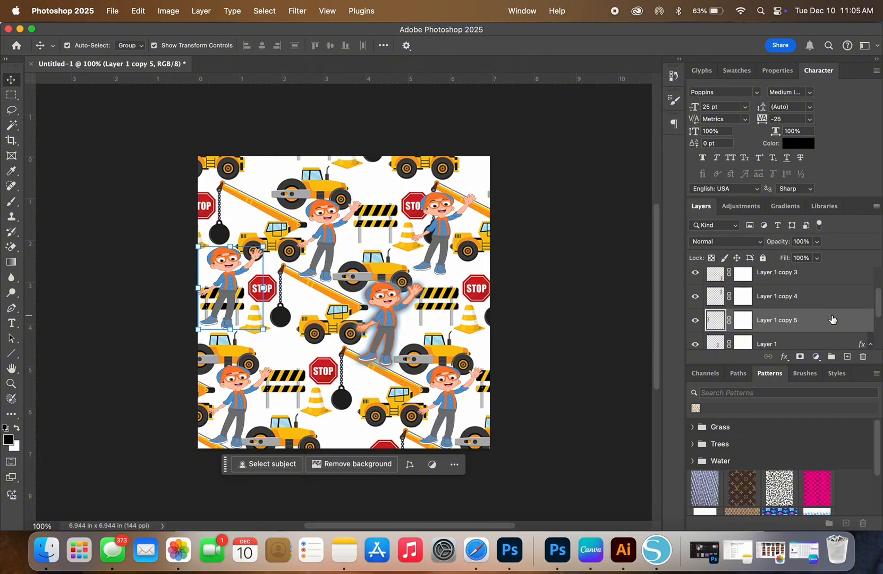
pyautogui.rightClick(833, 319)
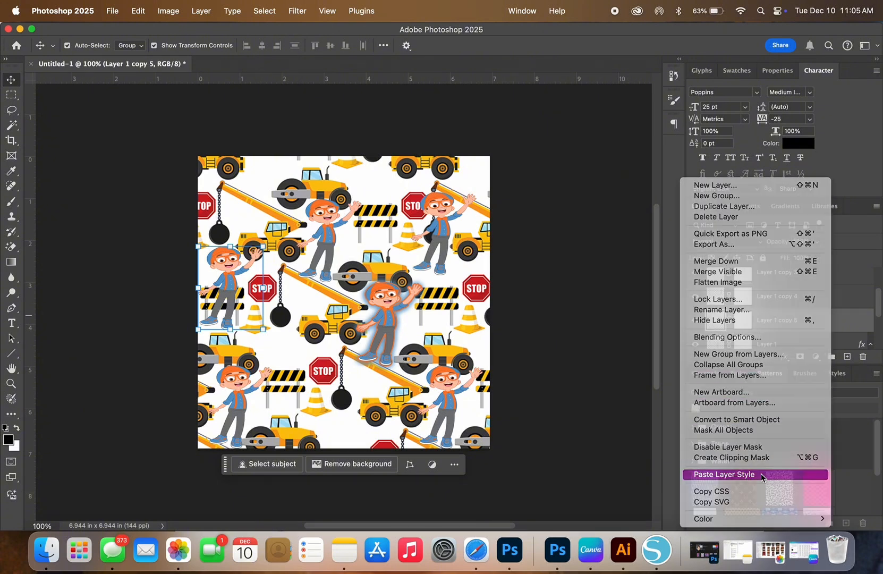
pyautogui.click(761, 474)
pyautogui.click(804, 298)
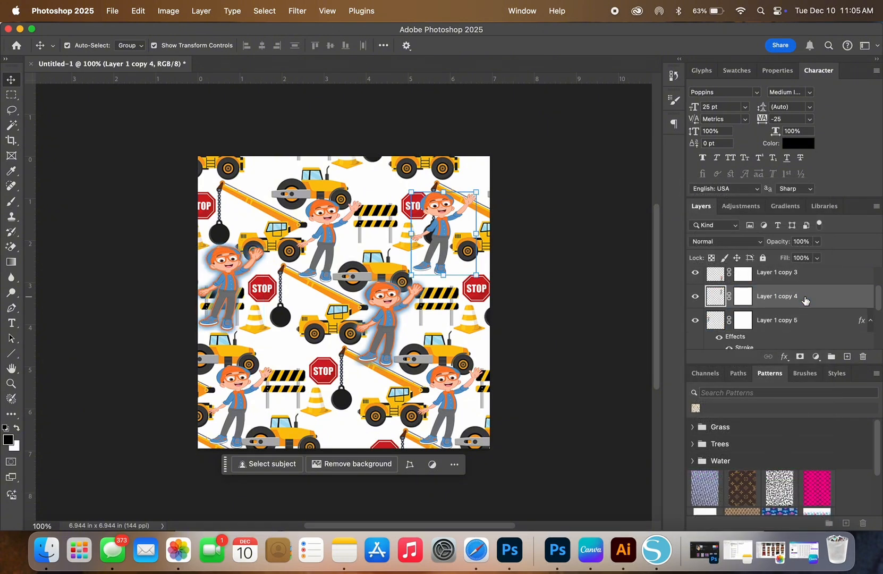
pyautogui.rightClick(803, 296)
pyautogui.click(736, 474)
pyautogui.click(825, 278)
pyautogui.rightClick(825, 278)
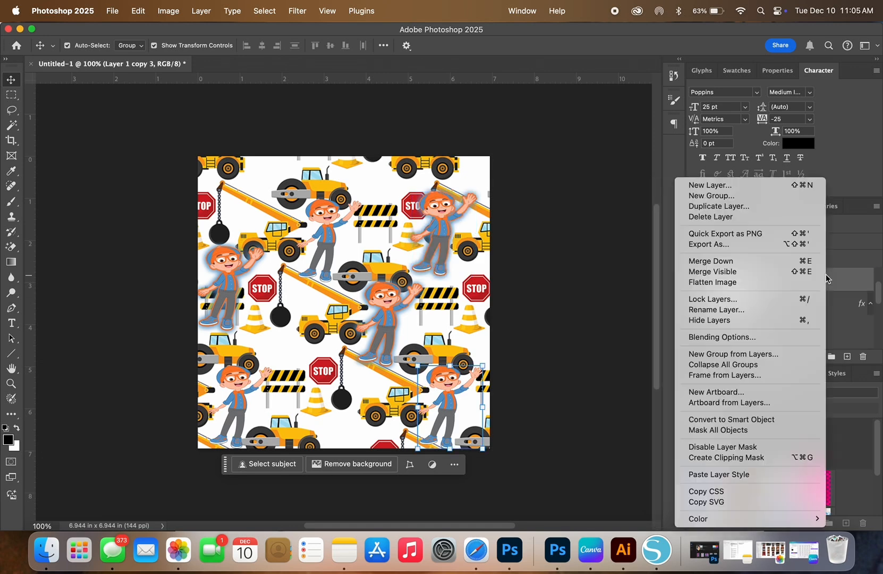
pyautogui.click(719, 473)
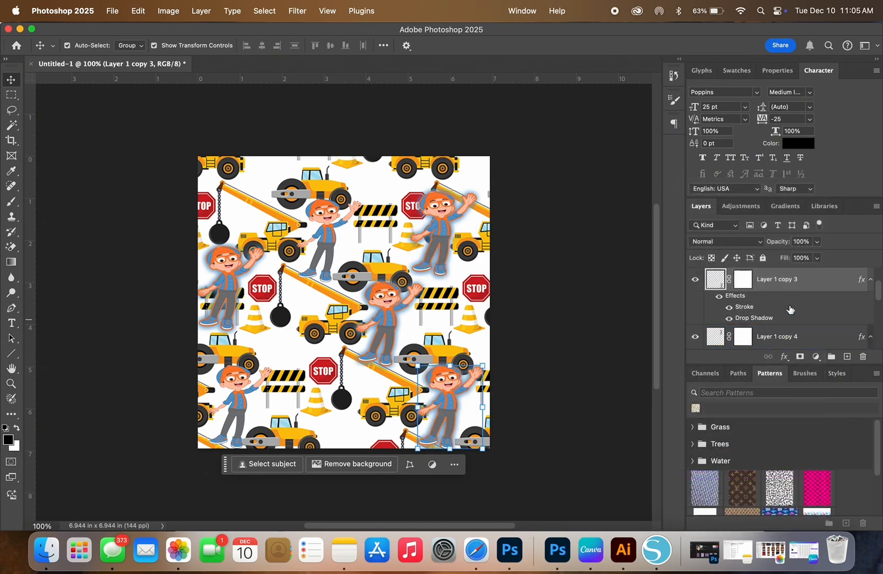
# Step: Paste the copied layer style onto Layer 1 copy 2 and Layer 1 copy, and deselect all layers
pyautogui.scroll(2, 790, 309)
pyautogui.click(789, 287)
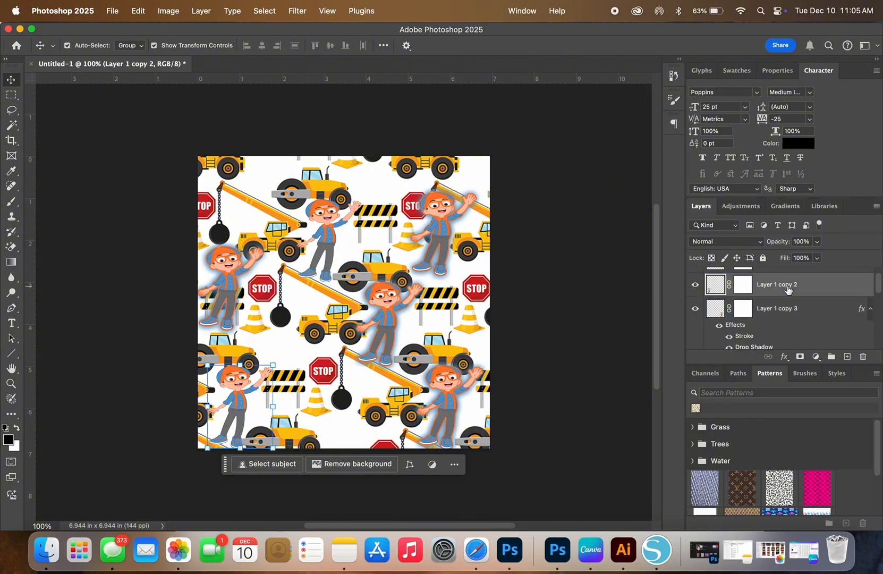
pyautogui.rightClick(788, 288)
pyautogui.click(710, 473)
pyautogui.scroll(2, 768, 326)
pyautogui.click(783, 280)
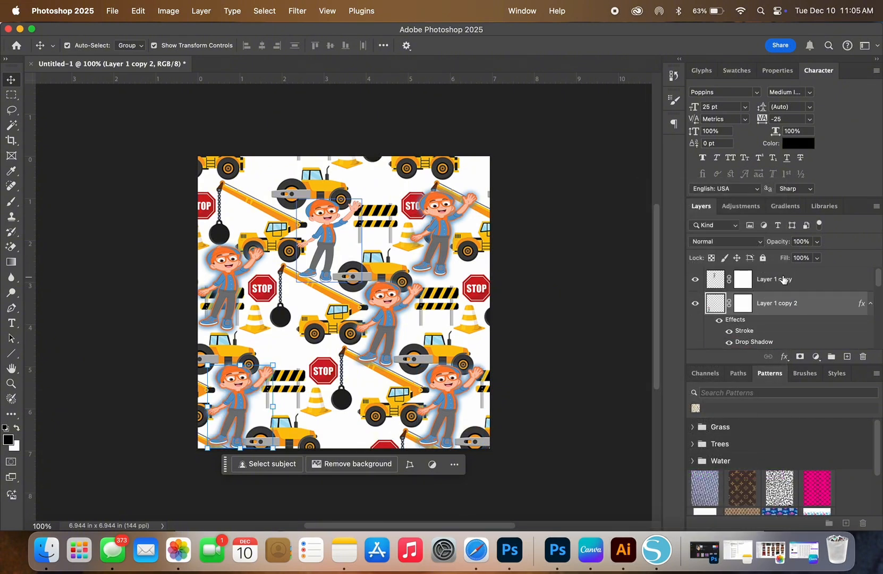
pyautogui.rightClick(783, 280)
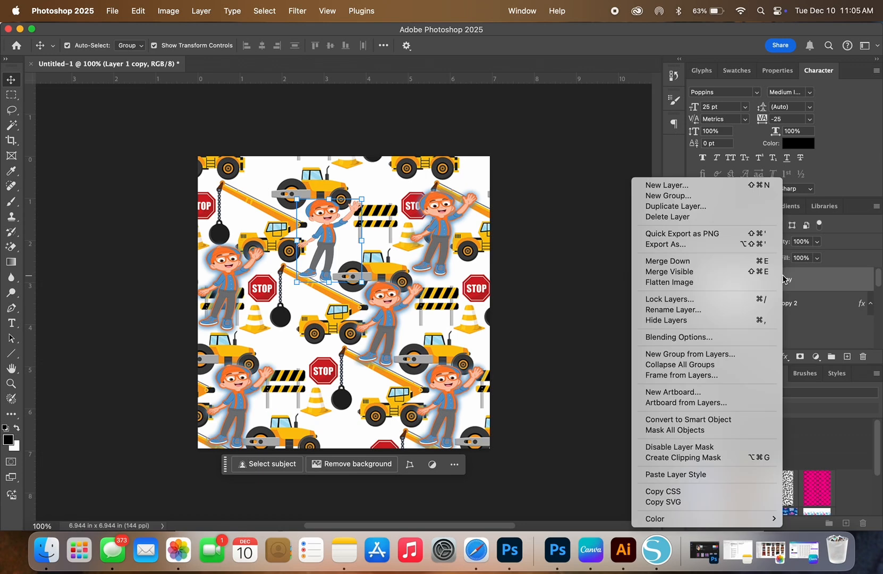
pyautogui.click(715, 473)
pyautogui.click(636, 397)
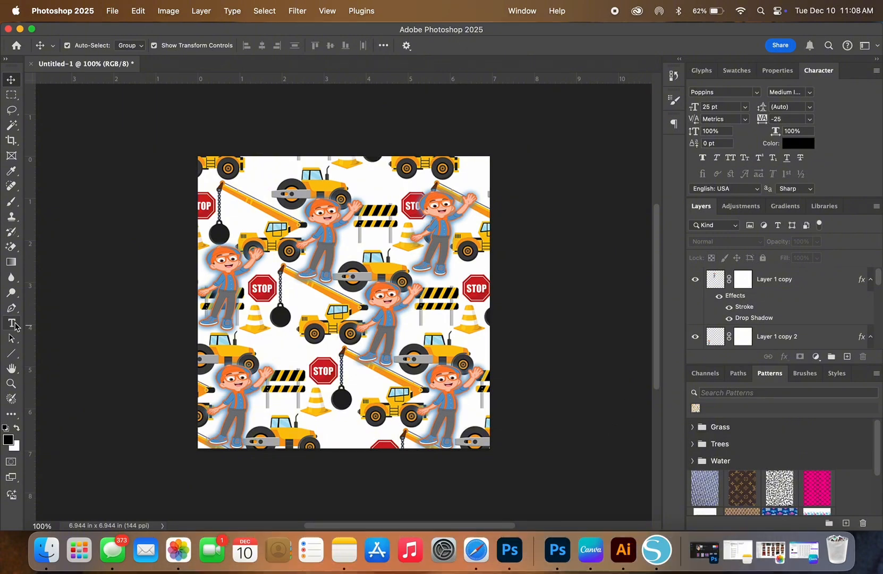
# Step: Choose Super Boys Regular as the font for the Type tool
pyautogui.click(13, 323)
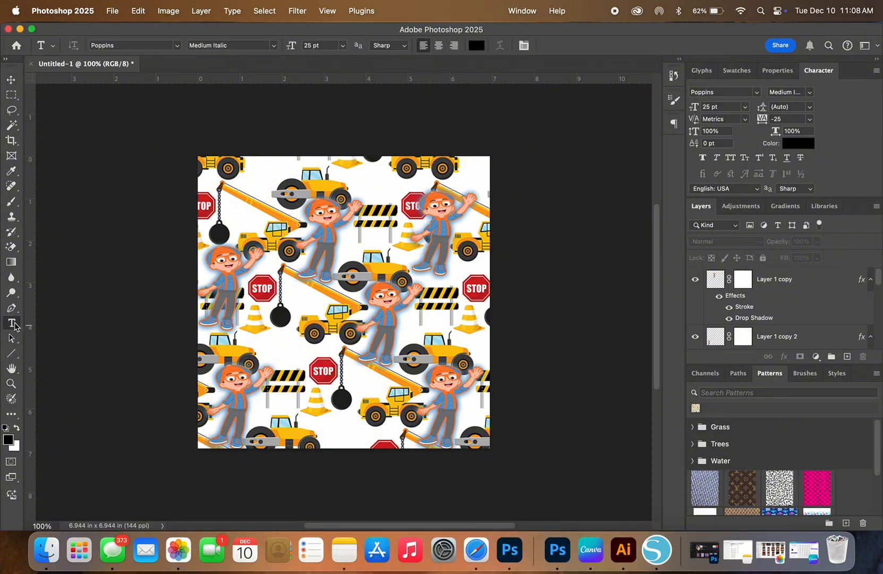
pyautogui.click(176, 47)
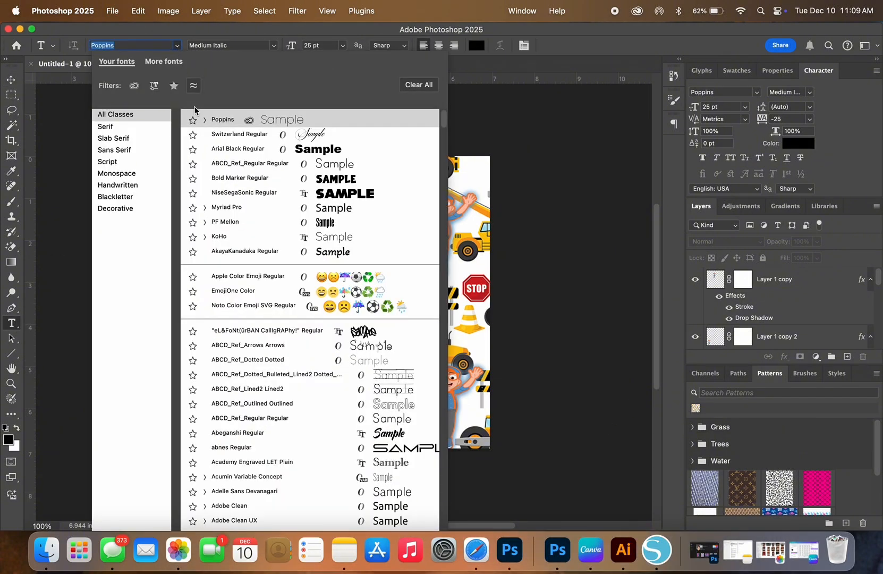
pyautogui.scroll(-3, 241, 297)
pyautogui.scroll(-15, 242, 297)
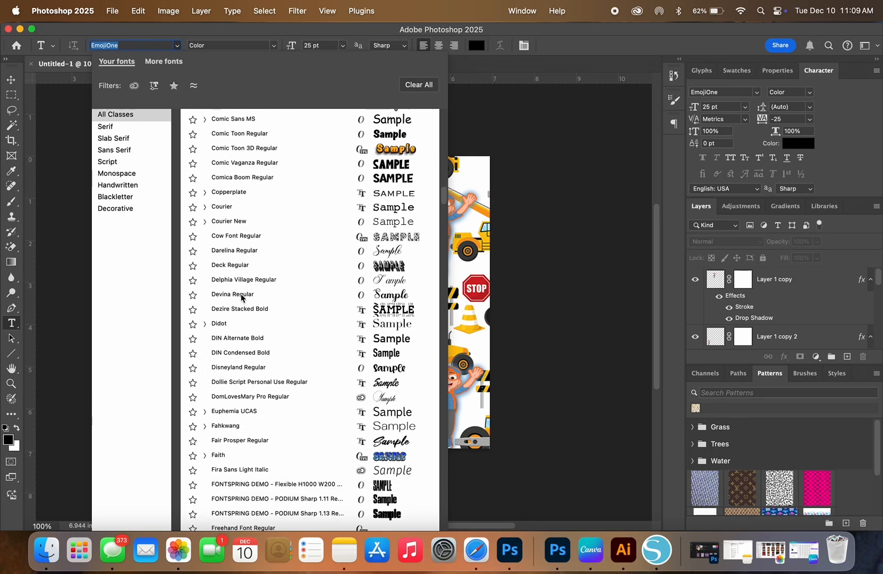
pyautogui.scroll(-20, 242, 297)
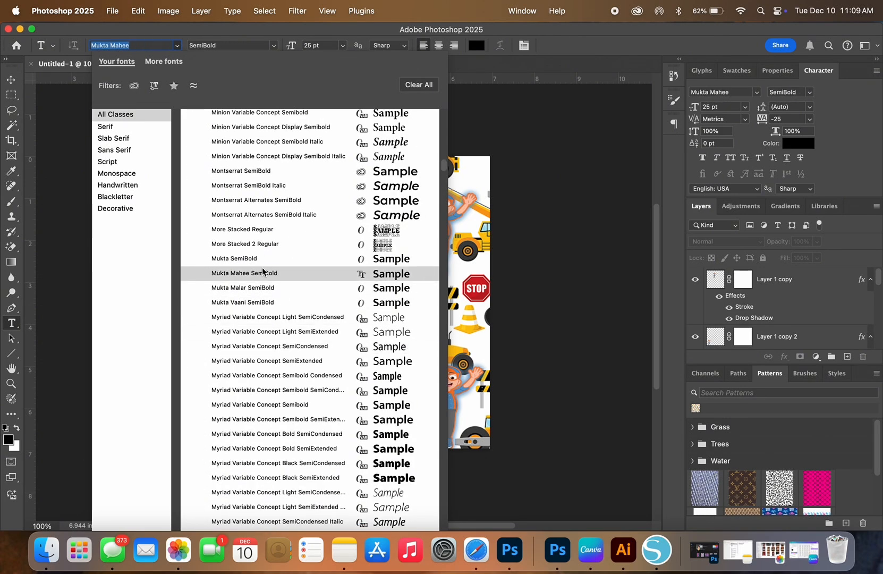
pyautogui.write('uper Boys')
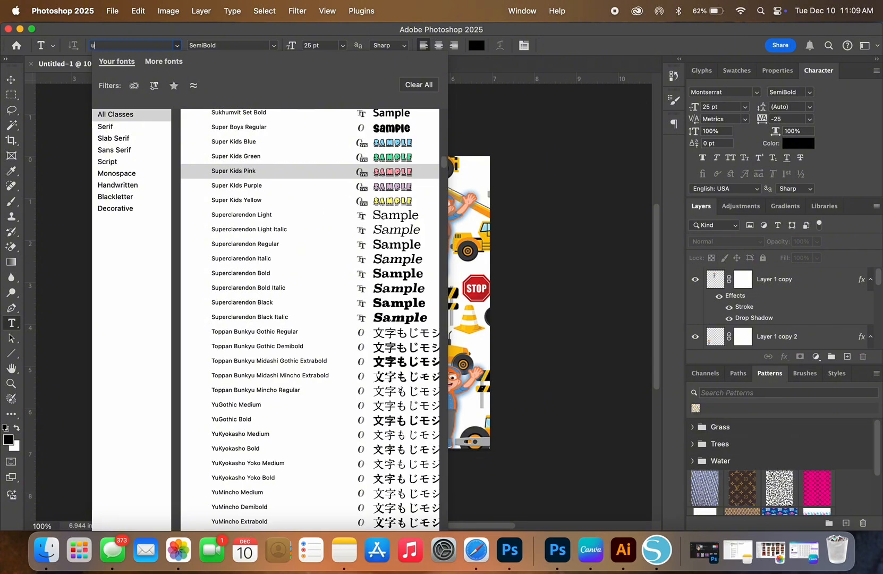
pyautogui.click(309, 134)
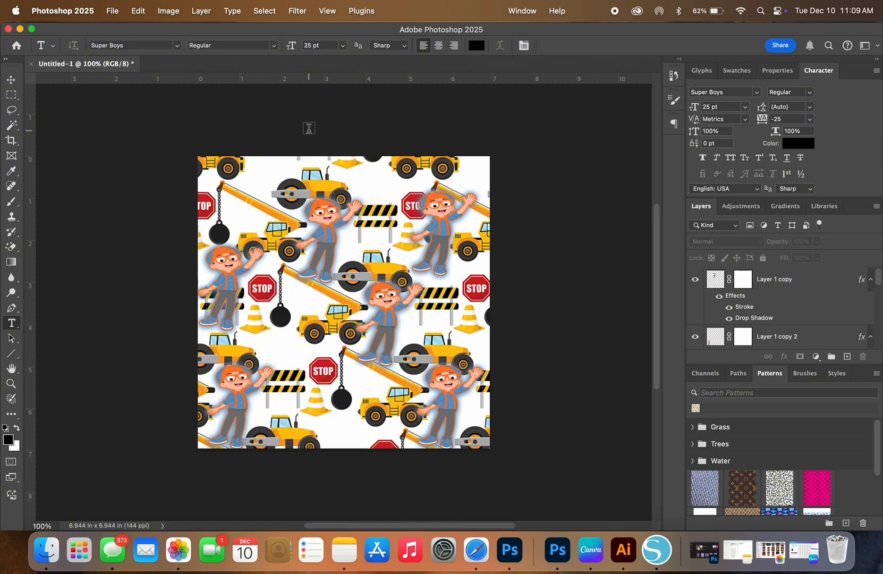
# Step: Add a text layer with the child's first name in capitals below the central dump truck
pyautogui.click(280, 346)
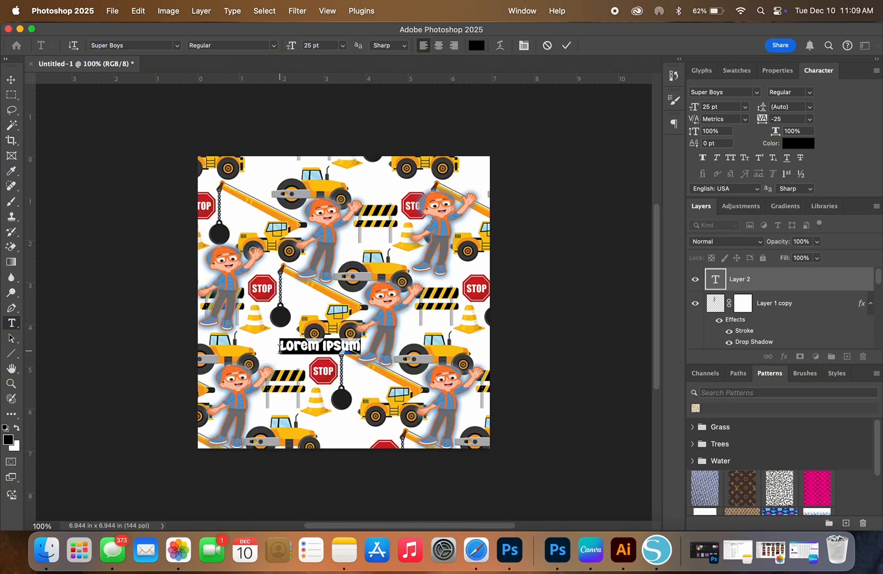
pyautogui.write('AND')
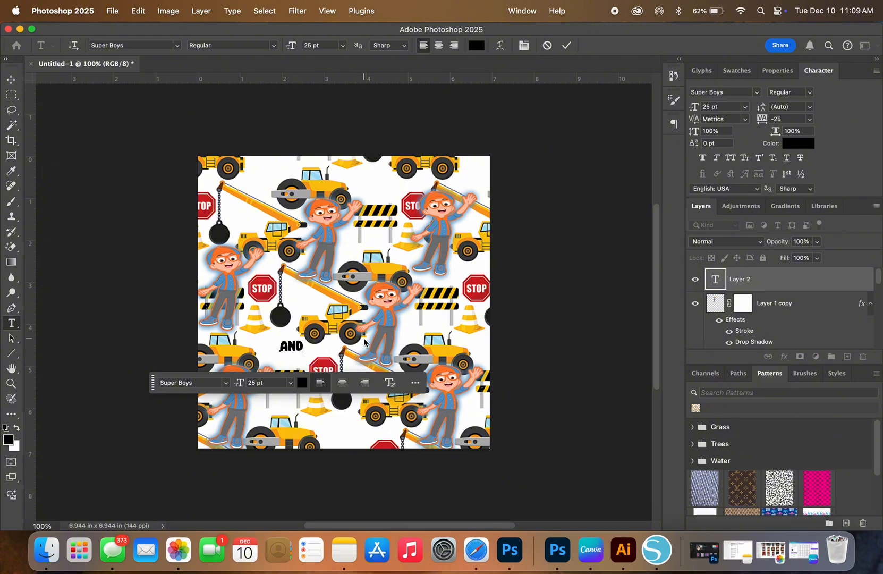
pyautogui.write('RE')
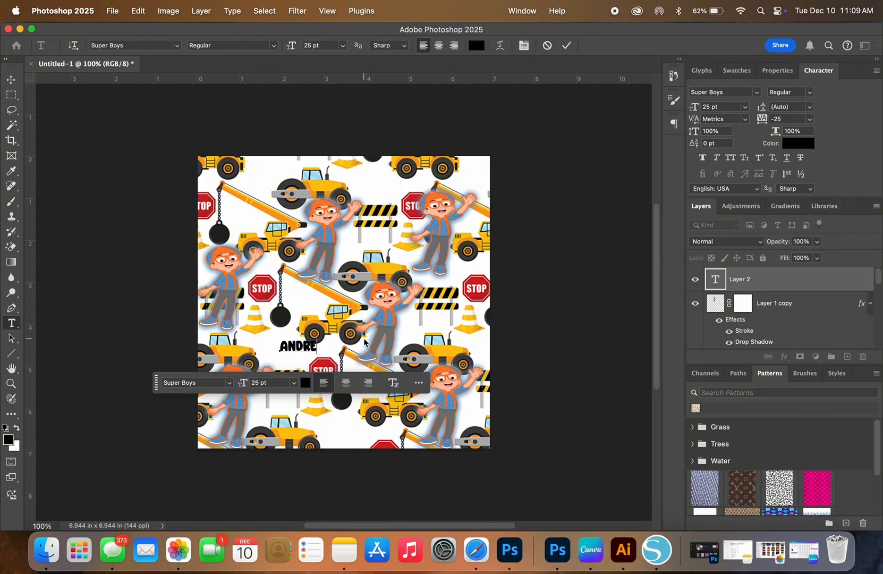
# Step: Try to colour the name text with the blue sampled from Blippi's shirt (#5a99ca)
pyautogui.click(312, 385)
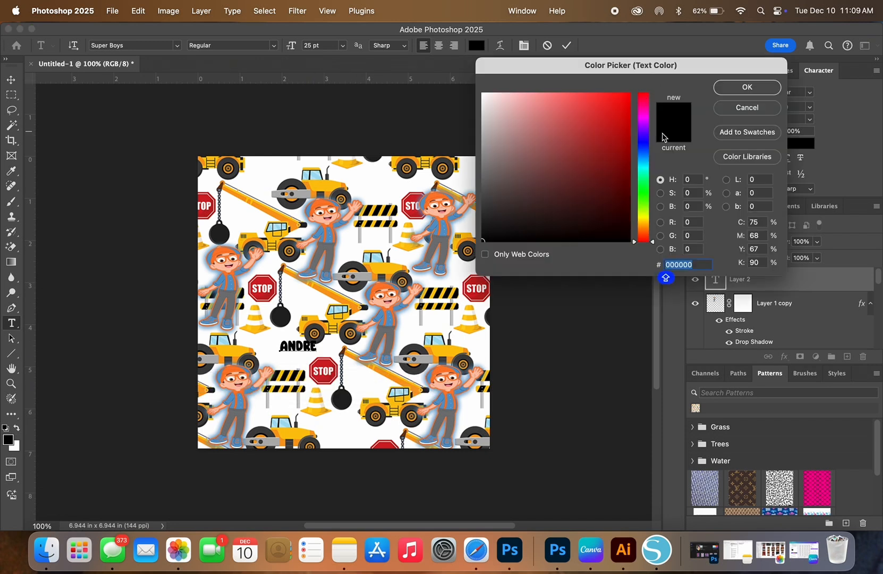
pyautogui.click(646, 144)
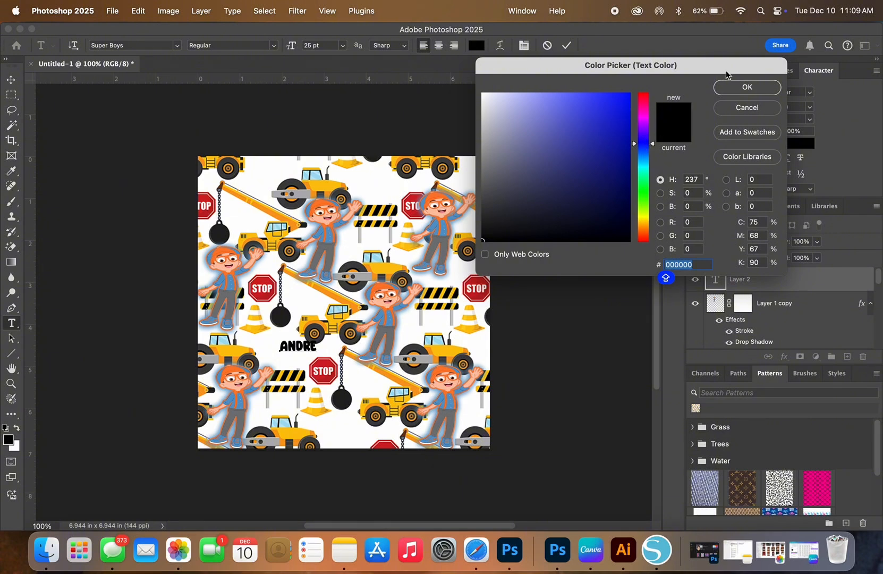
pyautogui.click(240, 402)
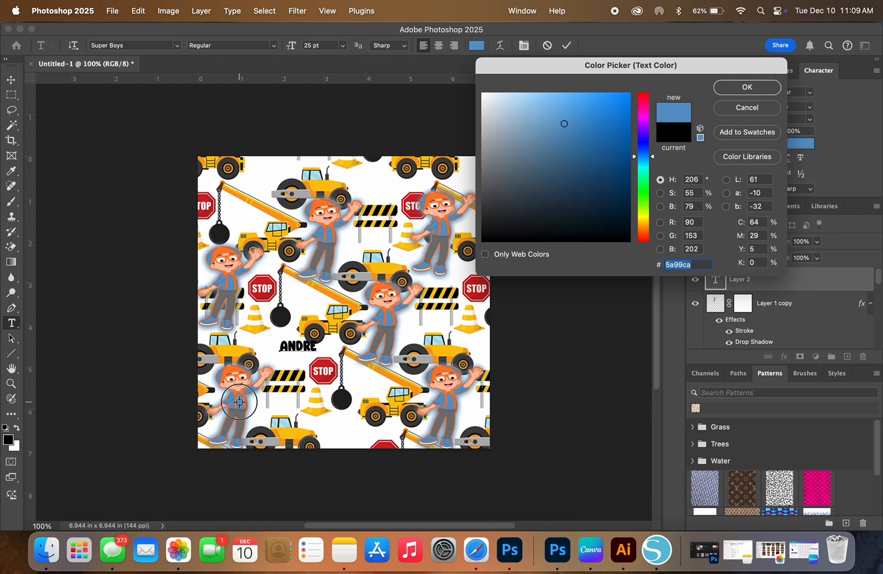
pyautogui.click(727, 89)
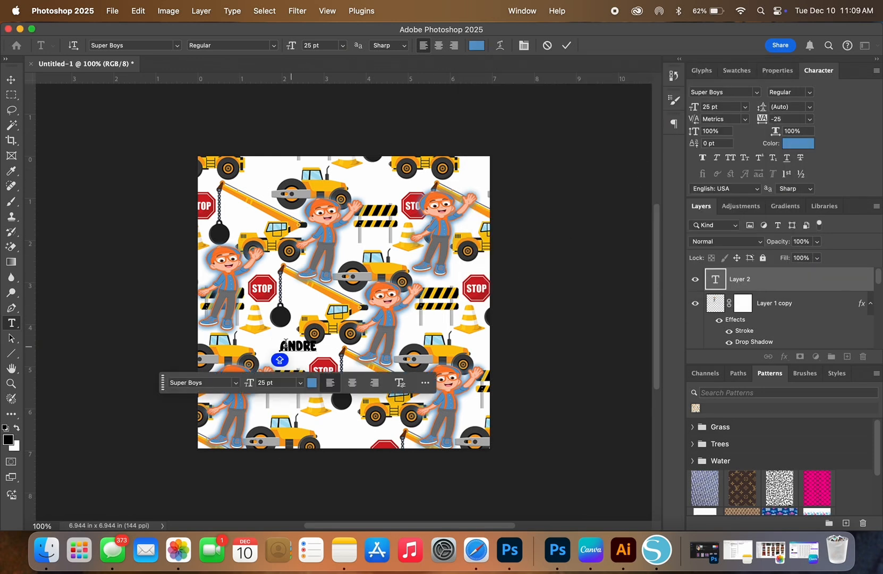
pyautogui.click(11, 79)
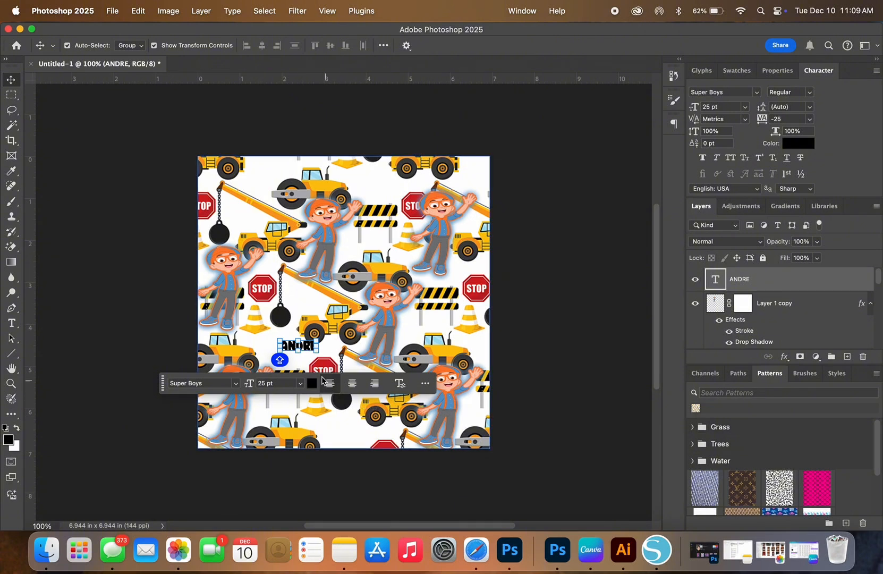
pyautogui.click(262, 331)
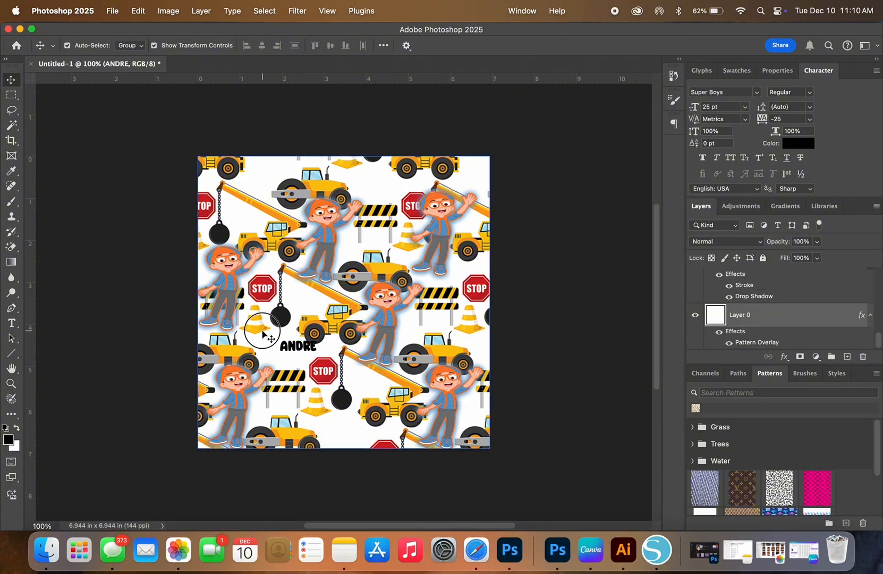
# Step: Recolour the whole name text to the vivid blue #1322e8
pyautogui.click(292, 344)
pyautogui.doubleClick(292, 345)
pyautogui.click(314, 390)
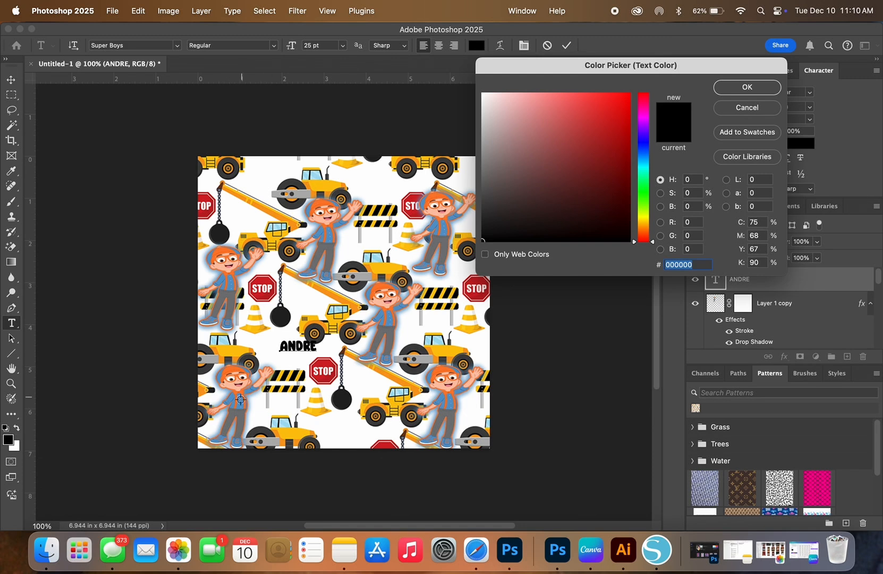
pyautogui.click(643, 145)
pyautogui.moveTo(621, 128); pyautogui.dragTo(618, 106)
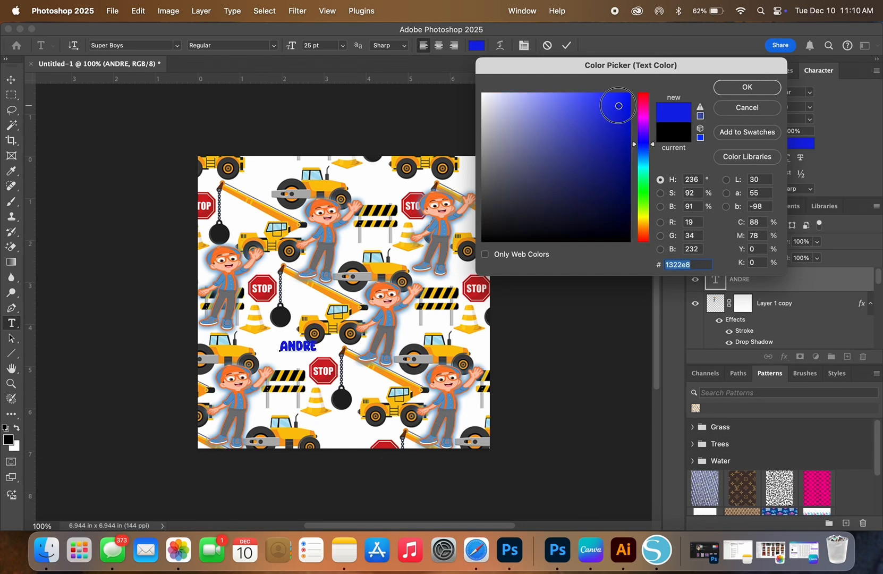
pyautogui.click(770, 89)
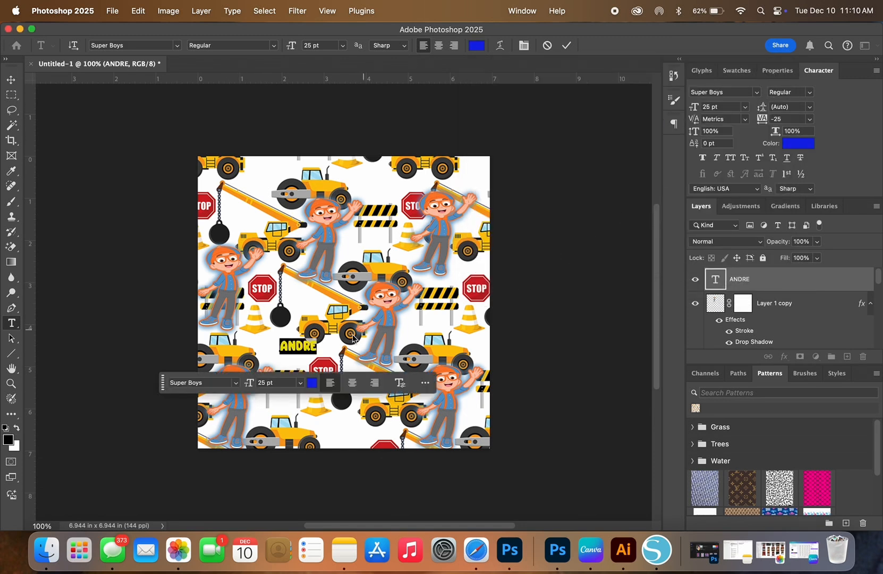
# Step: Set the name text's font size to 36 pt and commit the text edit
pyautogui.click(300, 383)
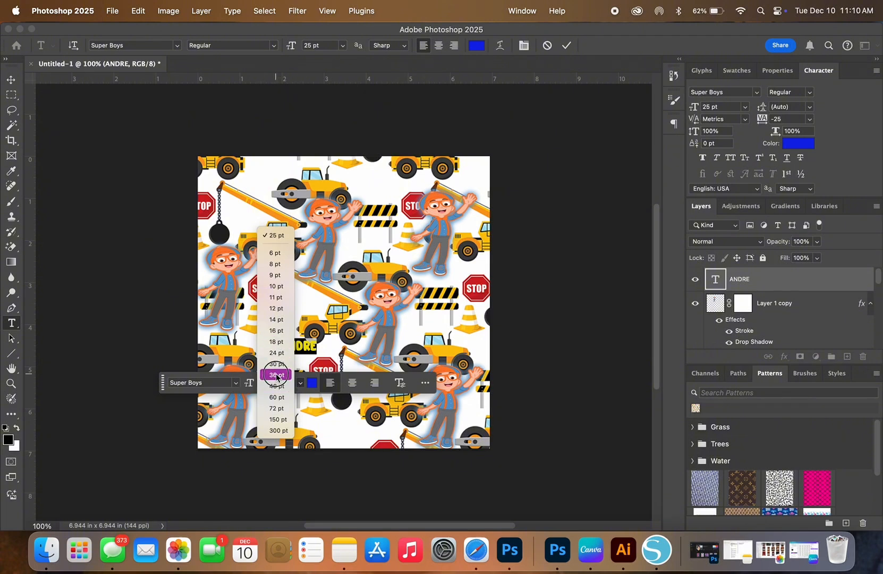
pyautogui.click(276, 375)
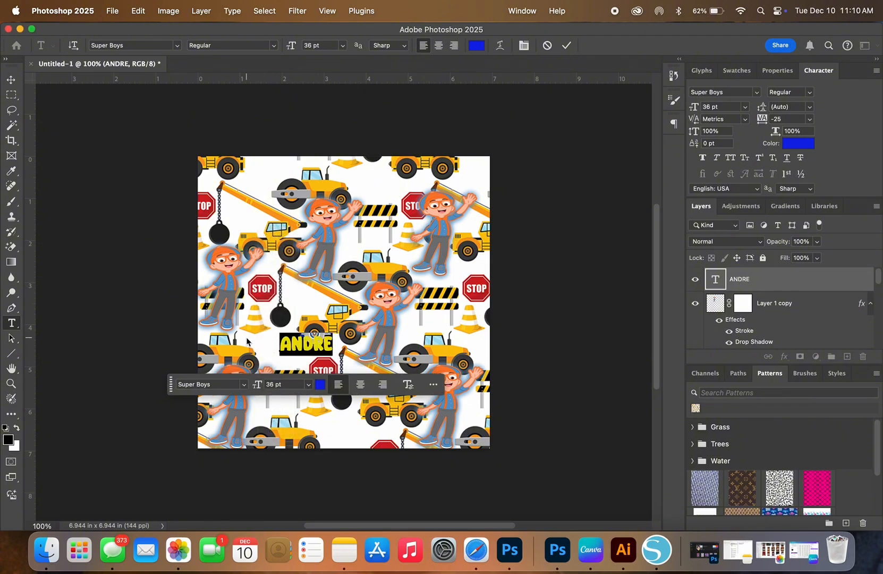
pyautogui.click(155, 348)
pyautogui.press('v')
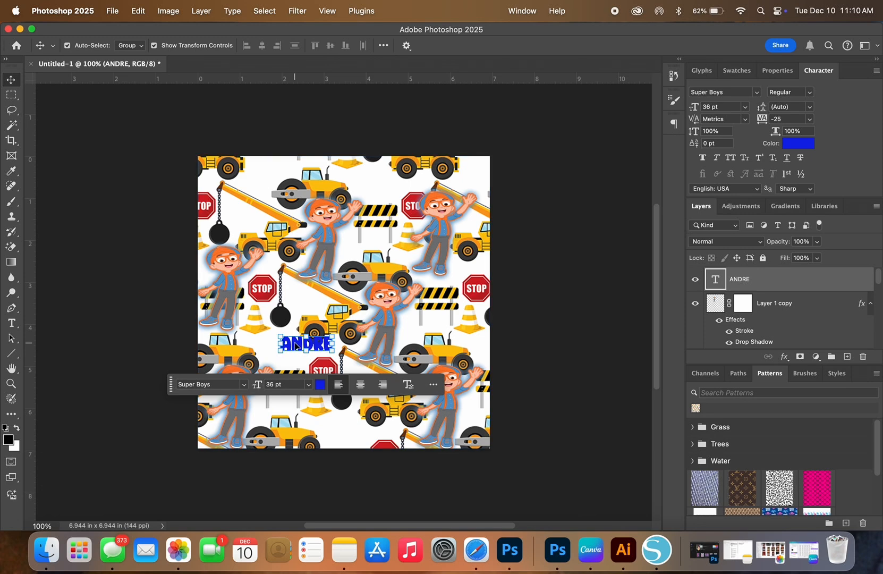
# Step: Move the name text above the lower-left barricade beside the stop sign and scale it up to about 60 pt
pyautogui.moveTo(296, 345); pyautogui.dragTo(277, 359)
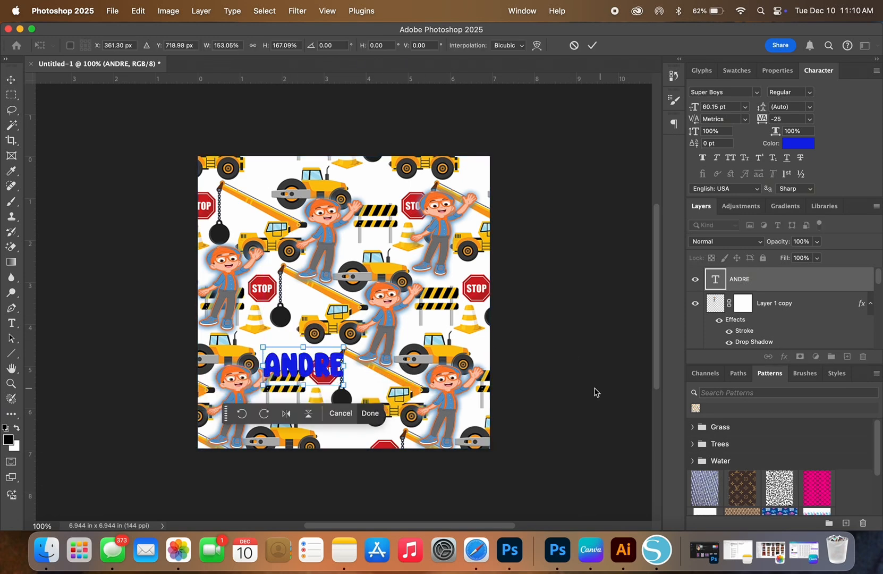
pyautogui.press('Return')
# Step: Give the name text a 4 px outside stroke in near-white (#fdfbf9) and turn on its blue drop shadow
pyautogui.click(783, 357)
pyautogui.click(797, 370)
pyautogui.click(440, 247)
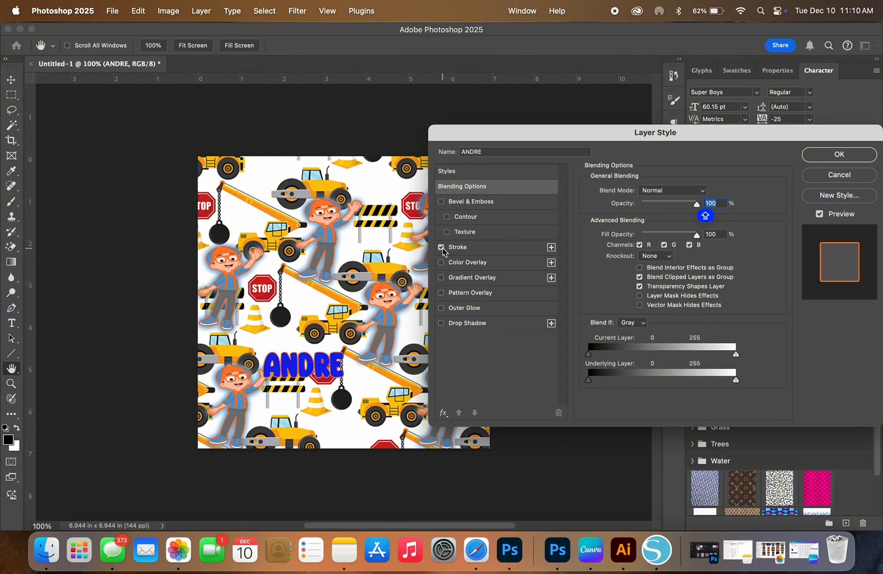
pyautogui.click(462, 247)
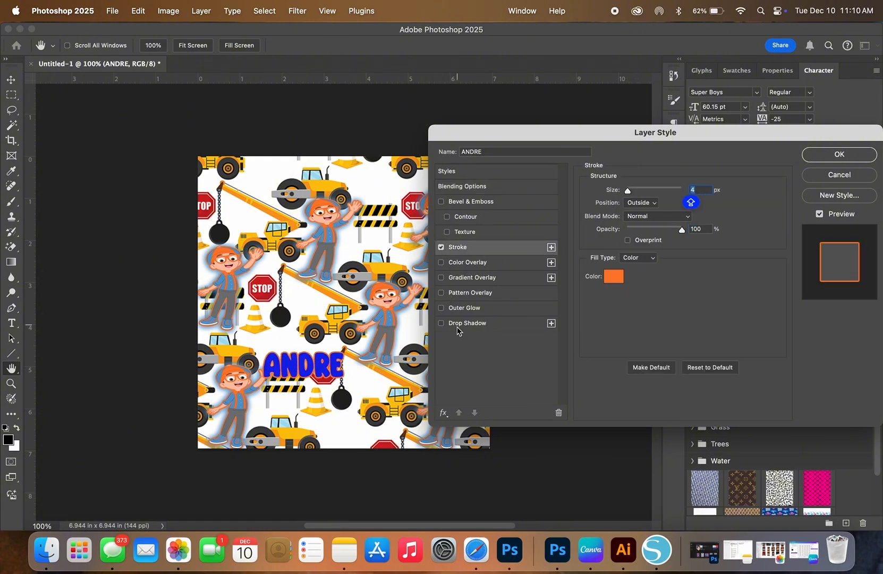
pyautogui.click(441, 323)
pyautogui.click(613, 275)
pyautogui.click(484, 94)
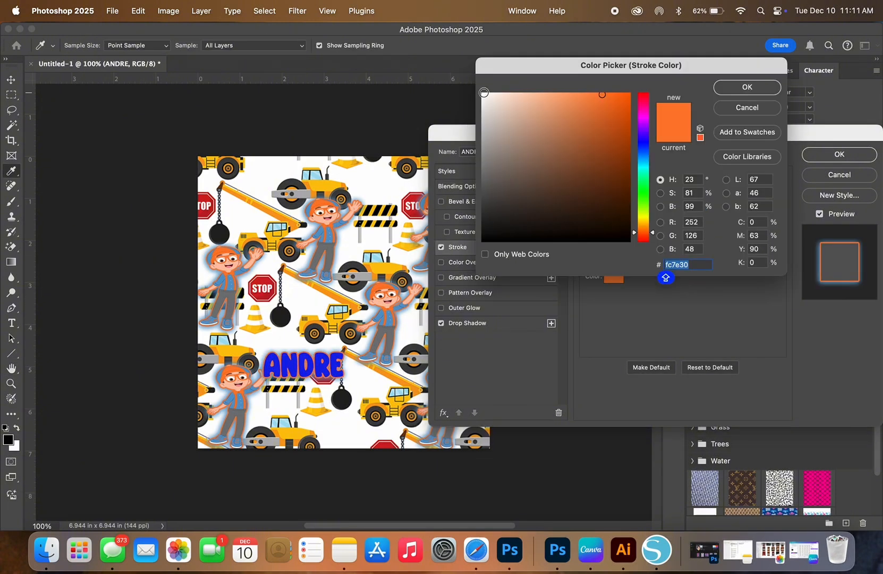
pyautogui.click(755, 90)
# Step: Add a second stroke of 9 px in the orange sampled from the lower-left Blippi's cap, and apply the layer style
pyautogui.click(551, 247)
pyautogui.click(459, 262)
pyautogui.click(613, 276)
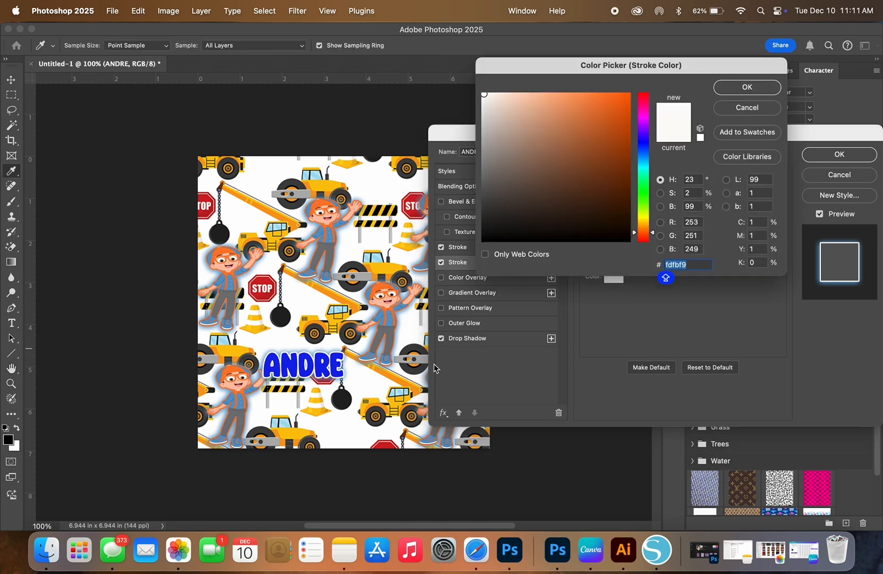
pyautogui.click(228, 373)
pyautogui.click(746, 86)
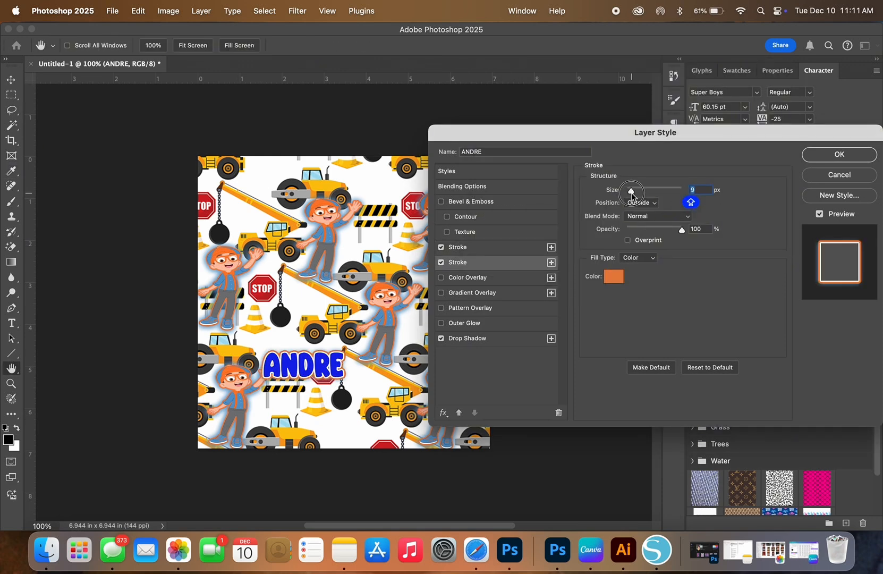
pyautogui.click(813, 154)
# Step: Duplicate the styled name text above the barricade beside the right-hand stop sign and scale the copy down to about 35 pt
pyautogui.click(613, 280)
pyautogui.click(330, 366)
pyautogui.moveTo(344, 384); pyautogui.dragTo(458, 286)
pyautogui.press('Return')
pyautogui.hotkey('ctrl', 't')
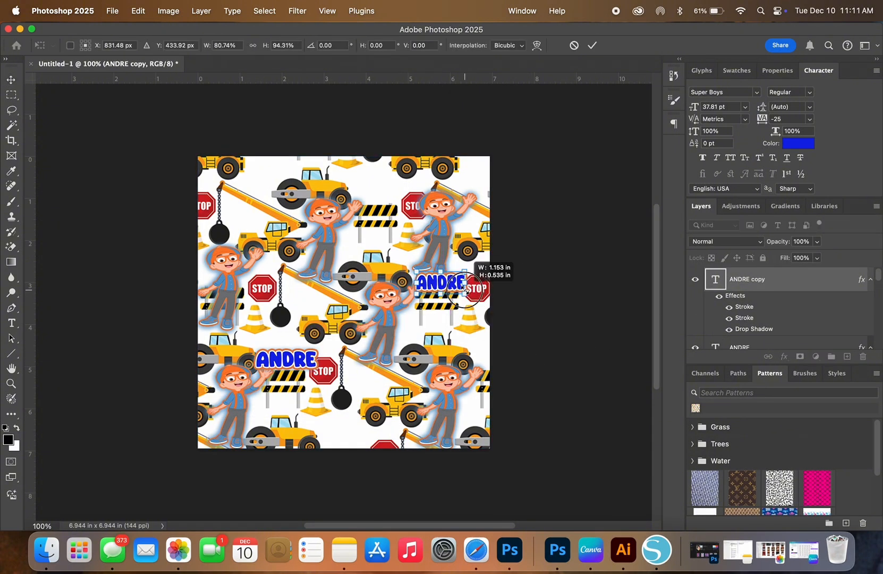
pyautogui.press('Return')
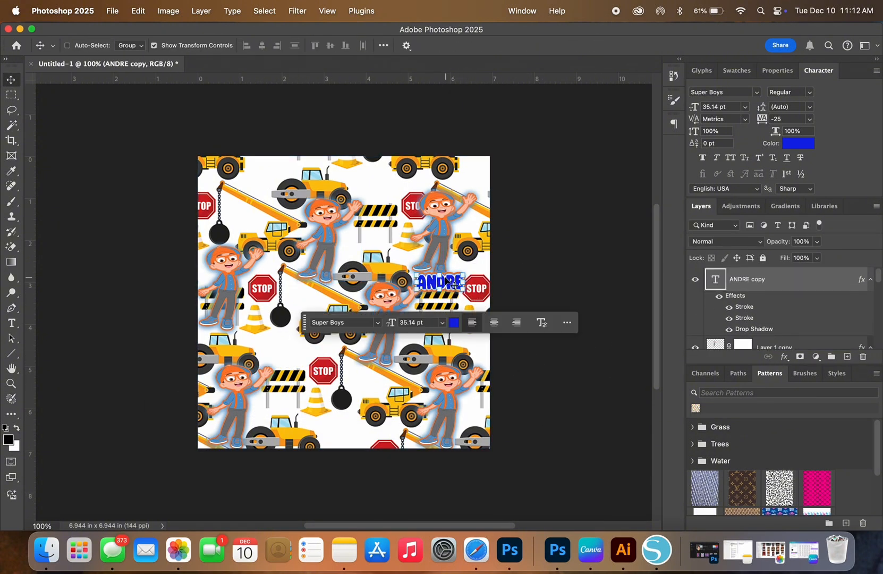
# Step: Place further copies of the name text above the upper barricade, the left-hand stop sign and the lower barricade, and deselect
pyautogui.moveTo(437, 277); pyautogui.dragTo(395, 194)
pyautogui.click(273, 239)
pyautogui.click(284, 268)
pyautogui.click(396, 203)
pyautogui.click(579, 429)
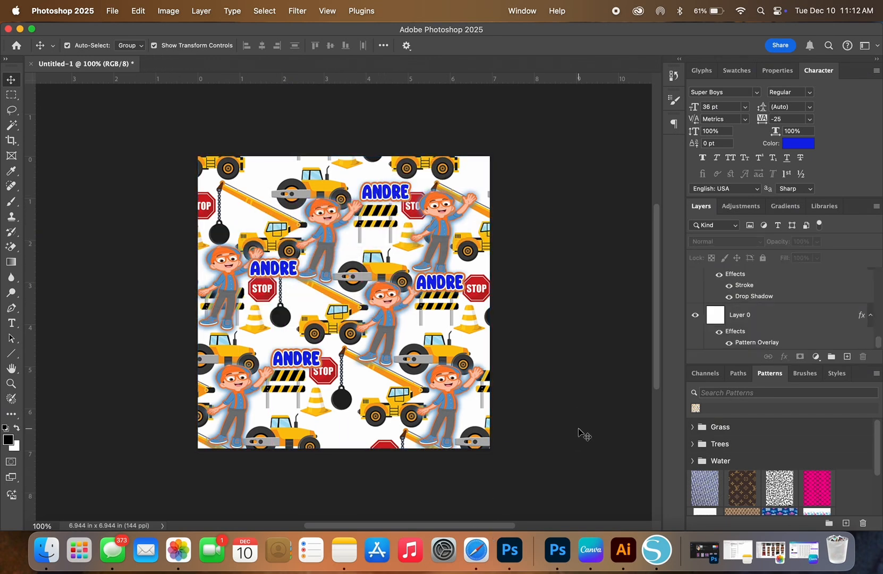